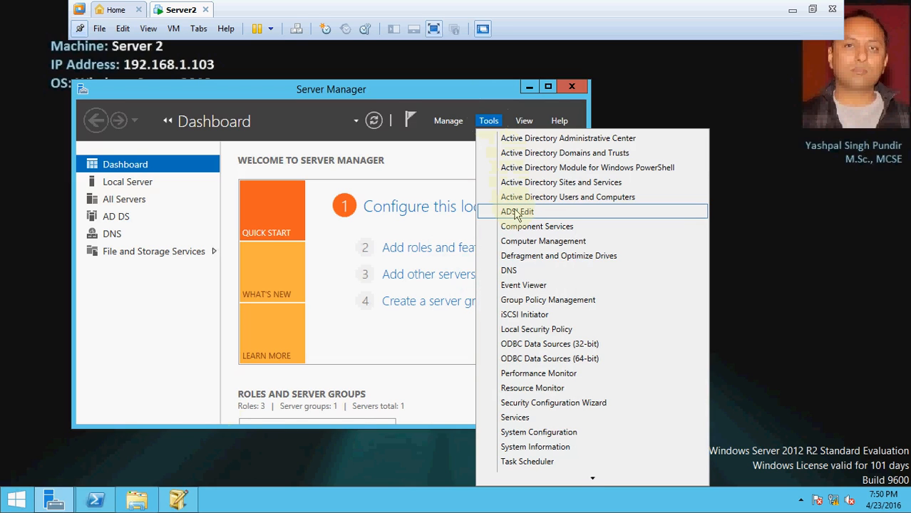
- Bring ADSI Edit to the front and collapse the CN=Configuration and Configuration tree nodes
{"action": "mouse_move", "coordinate": [180, 499]}
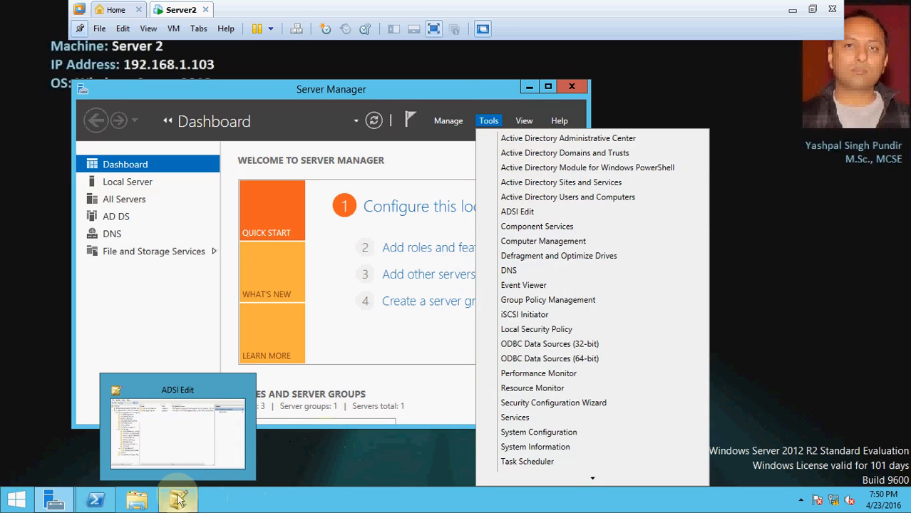
{"action": "left_click", "coordinate": [201, 427]}
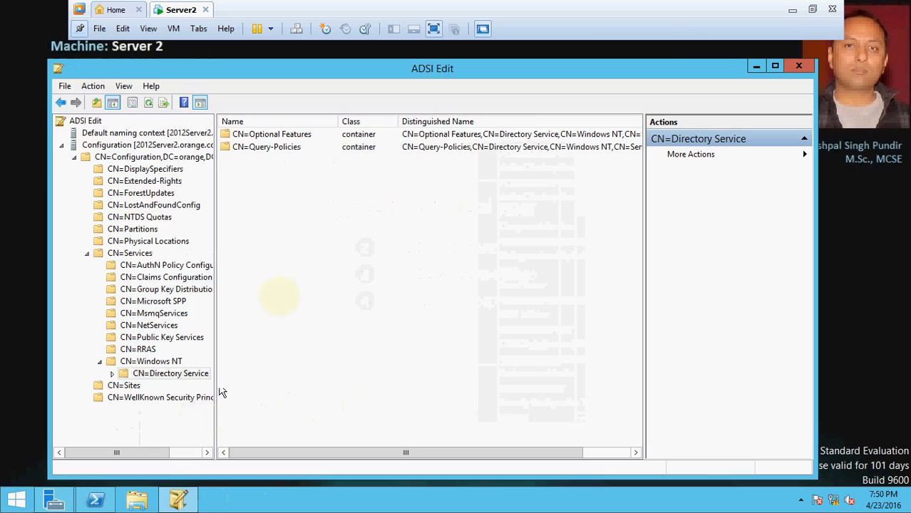
{"action": "left_click", "coordinate": [73, 158]}
{"action": "left_click", "coordinate": [62, 145]}
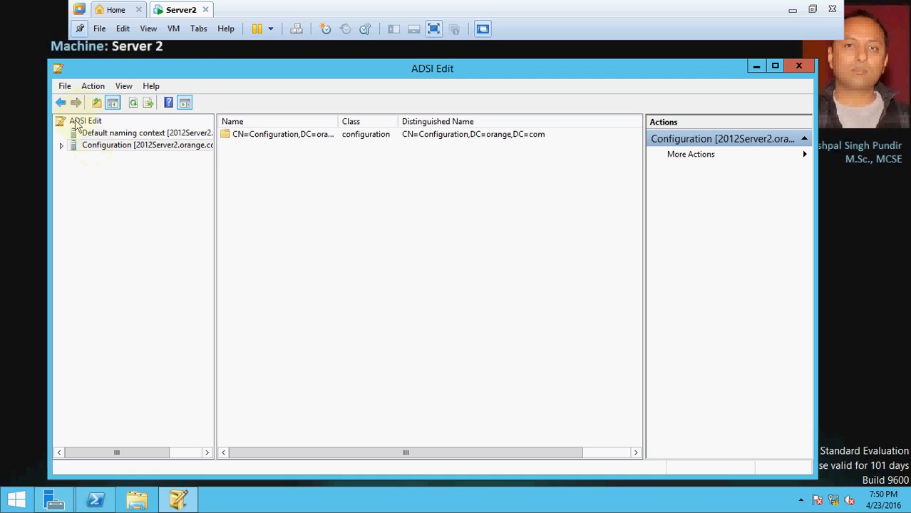
- Pick the Configuration naming context in ADSI Edit's Connection Settings, then cancel without connecting
{"action": "right_click", "coordinate": [77, 125]}
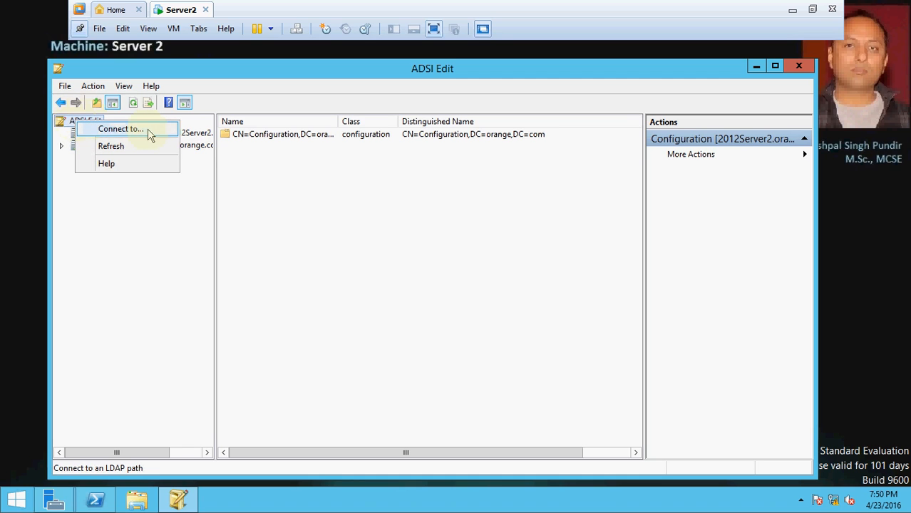
{"action": "left_click", "coordinate": [121, 129]}
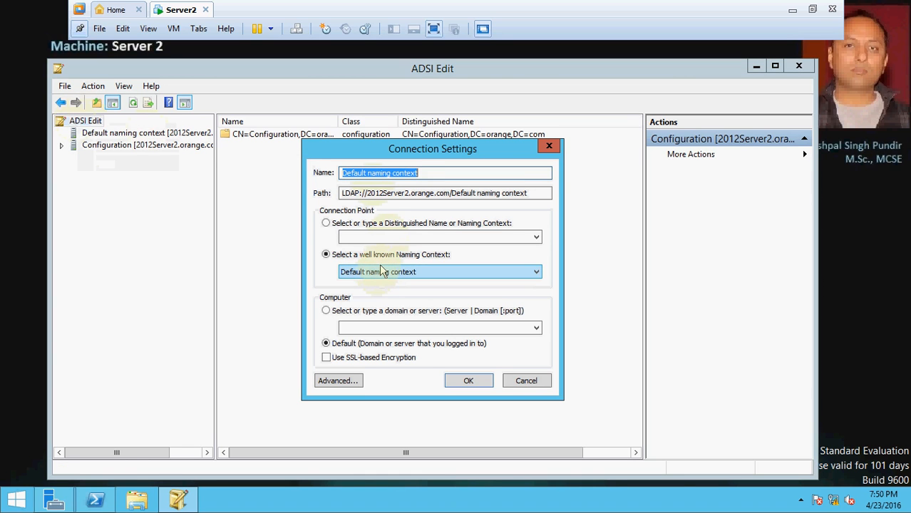
{"action": "left_click", "coordinate": [382, 272]}
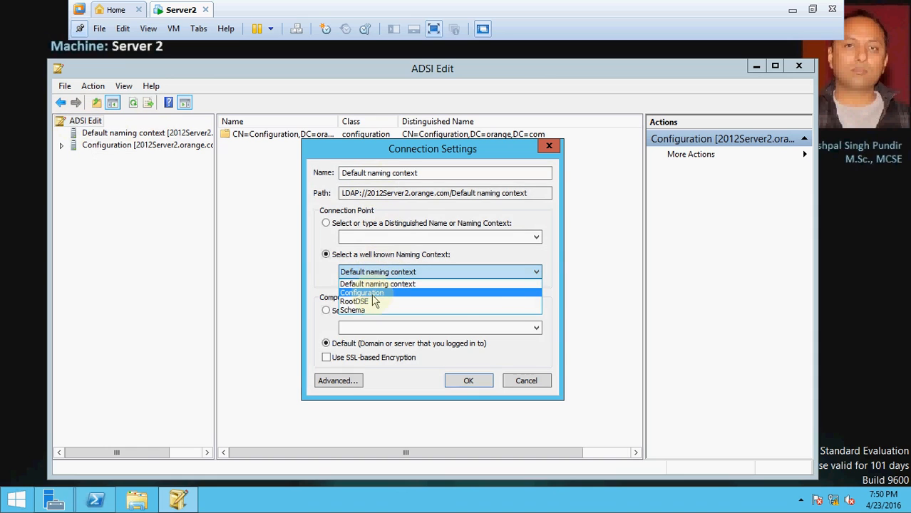
{"action": "left_click", "coordinate": [372, 293]}
{"action": "left_click", "coordinate": [465, 382]}
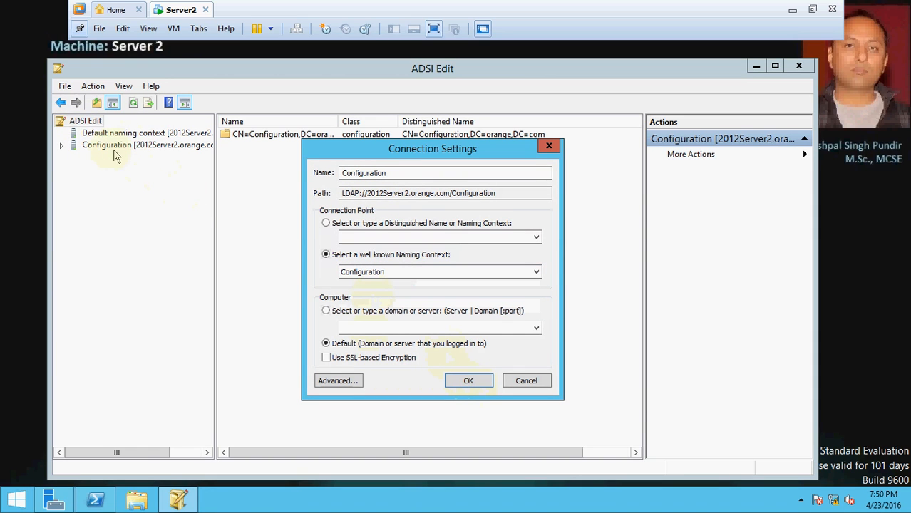
{"action": "left_click", "coordinate": [525, 382]}
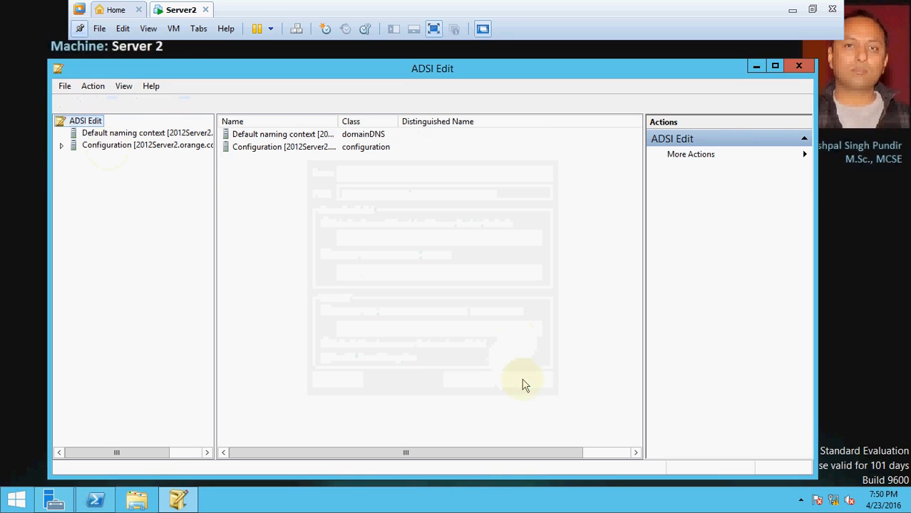
- Expand Configuration > CN=Services > CN=Windows NT and show CN=Directory Service's contents
{"action": "left_click", "coordinate": [62, 146]}
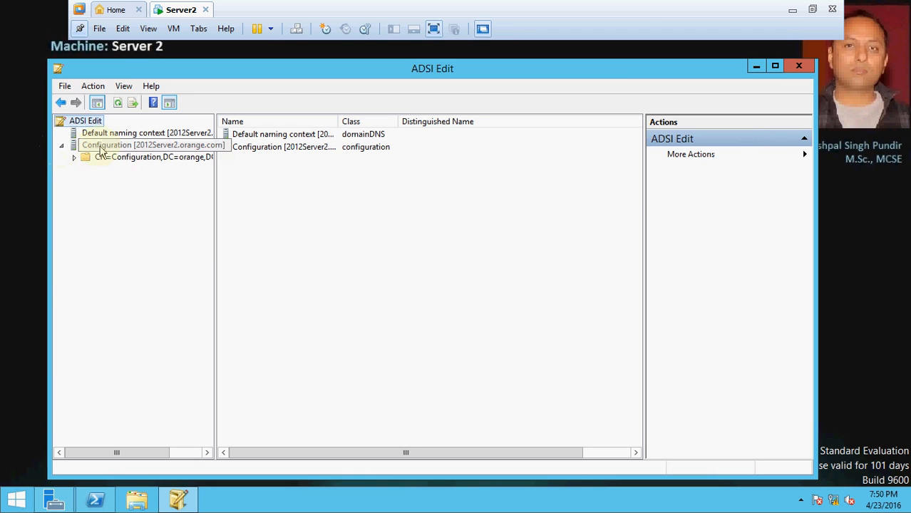
{"action": "left_click", "coordinate": [75, 157]}
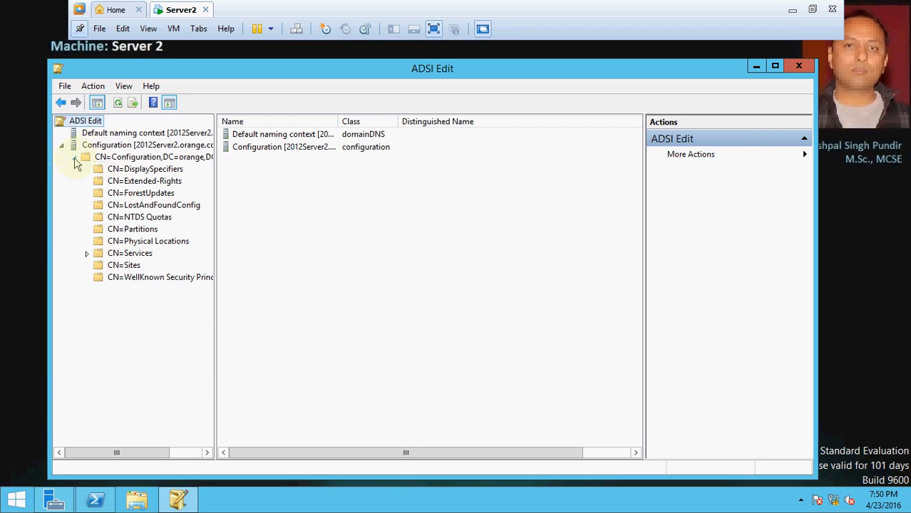
{"action": "left_click", "coordinate": [87, 254]}
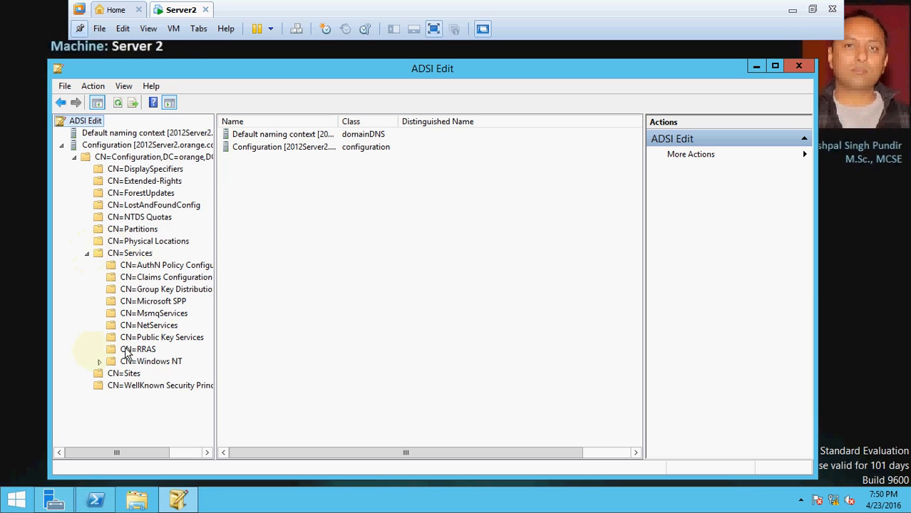
{"action": "left_click", "coordinate": [99, 362]}
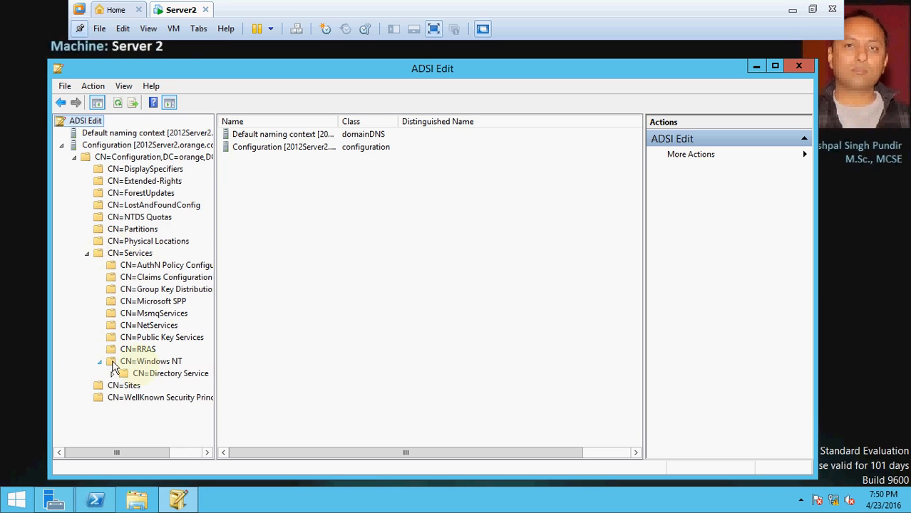
{"action": "left_click", "coordinate": [166, 378]}
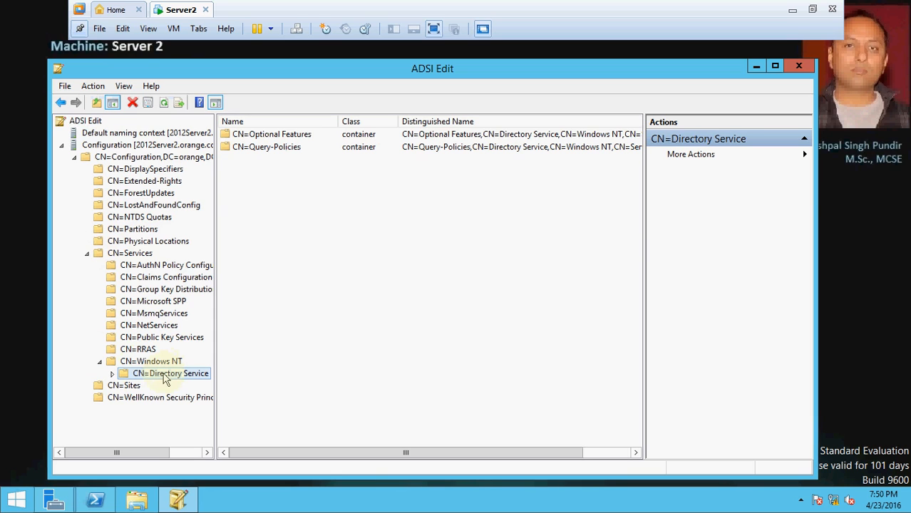
- Open CN=Directory Service's properties and select the tombstoneLifetime attribute, valued 180
{"action": "right_click", "coordinate": [166, 379]}
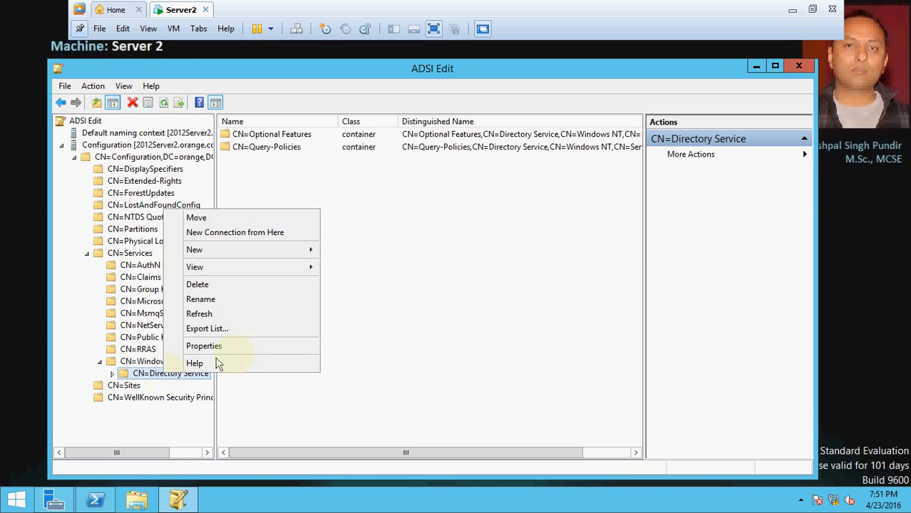
{"action": "left_click", "coordinate": [236, 348]}
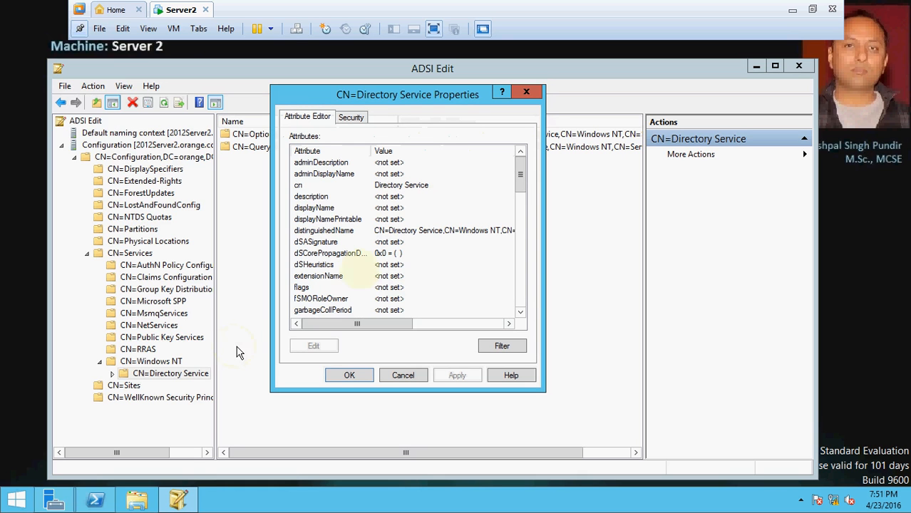
{"action": "left_click_drag", "start_coordinate": [519, 176], "coordinate": [518, 263]}
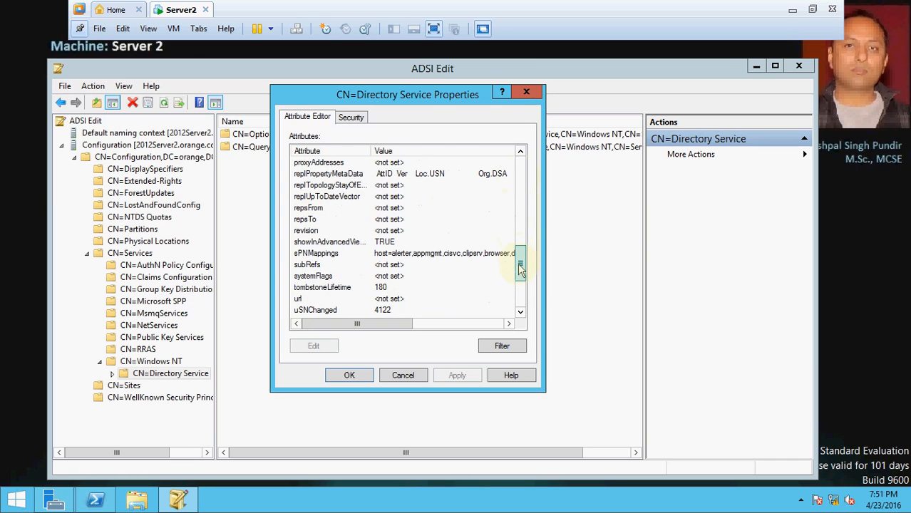
{"action": "left_click", "coordinate": [333, 290]}
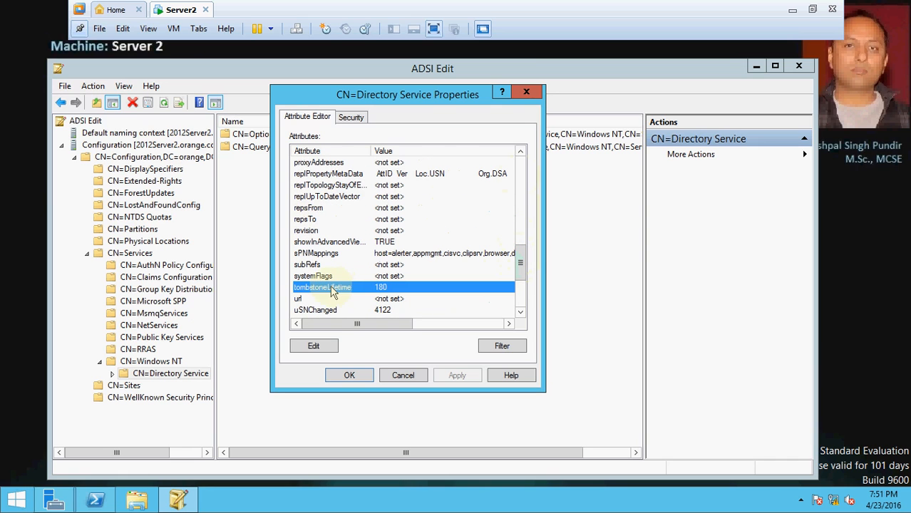
- View tombstoneLifetime's value of 180 in the editor, then cancel both dialogs unchanged
{"action": "left_click", "coordinate": [313, 347]}
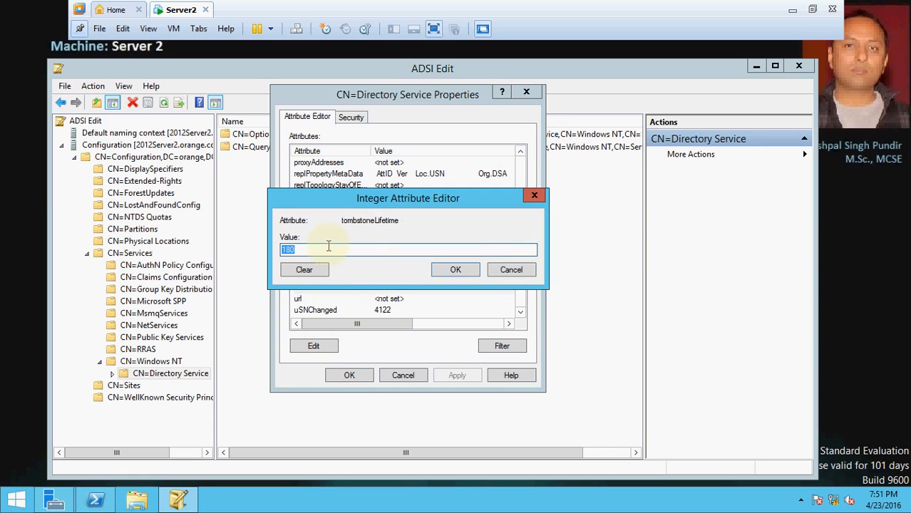
{"action": "left_click", "coordinate": [329, 248]}
{"action": "left_click", "coordinate": [511, 270]}
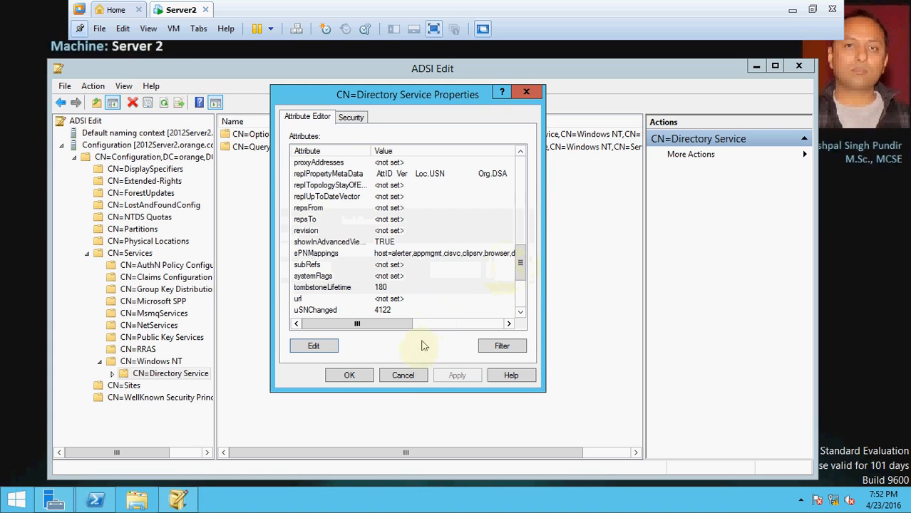
{"action": "left_click", "coordinate": [403, 376]}
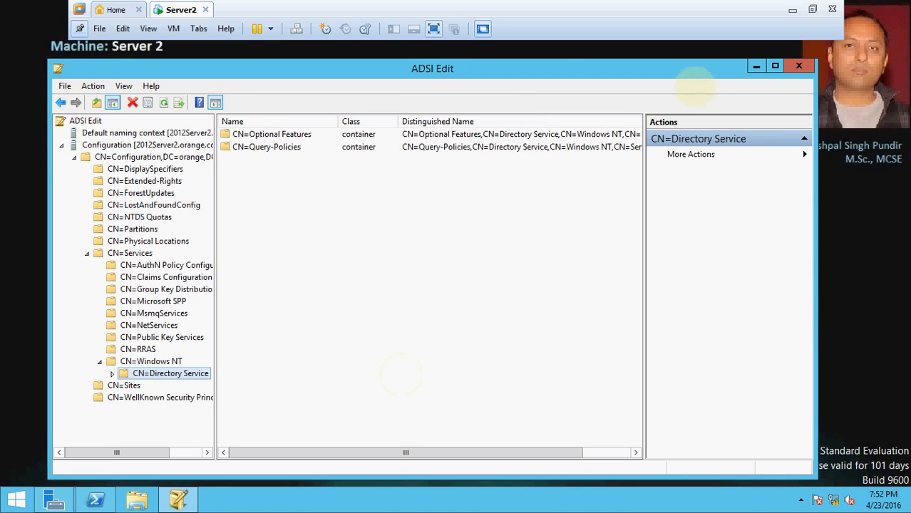
- Advance the slideshow to the Active Directory Recycle bin slide, then return to the VM
{"action": "left_click", "coordinate": [793, 14]}
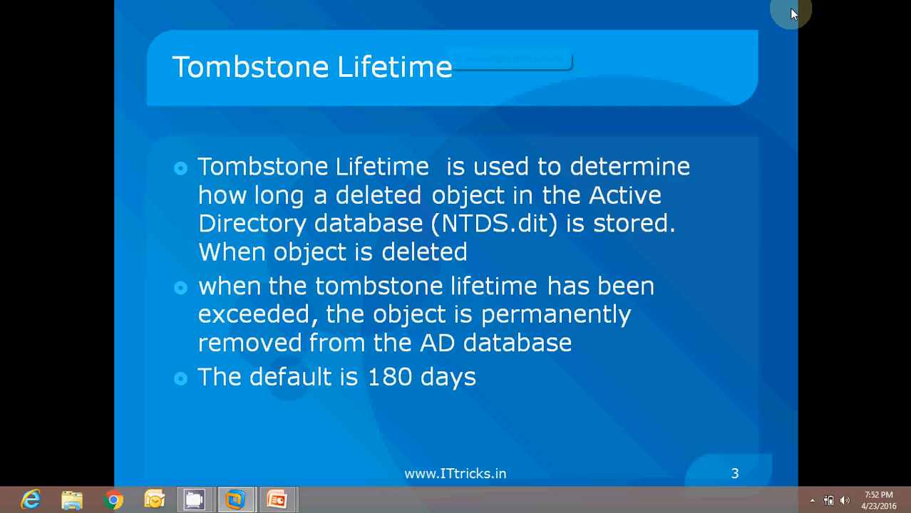
{"action": "left_click", "coordinate": [319, 329]}
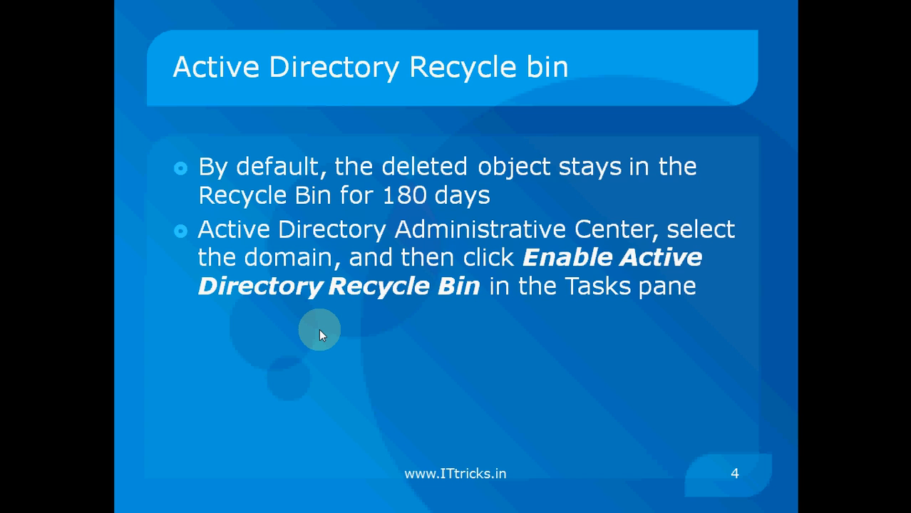
{"action": "key", "text": "alt+Tab"}
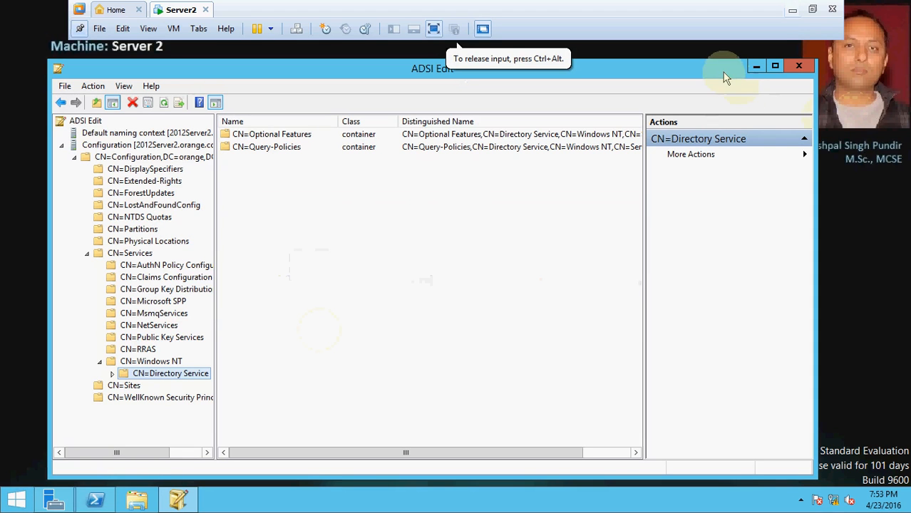
- Close ADSI Edit, launch Active Directory Administrative Center, and open the orange (local) domain
{"action": "left_click", "coordinate": [799, 67]}
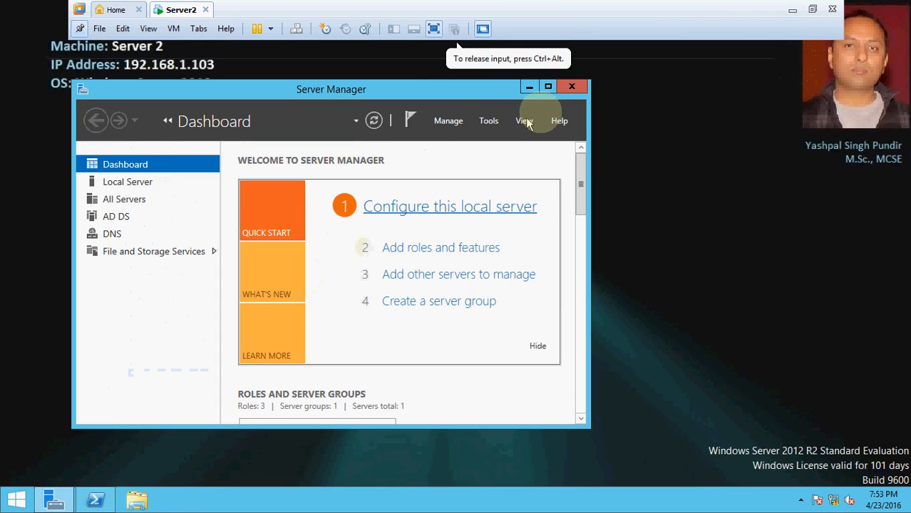
{"action": "left_click", "coordinate": [489, 121]}
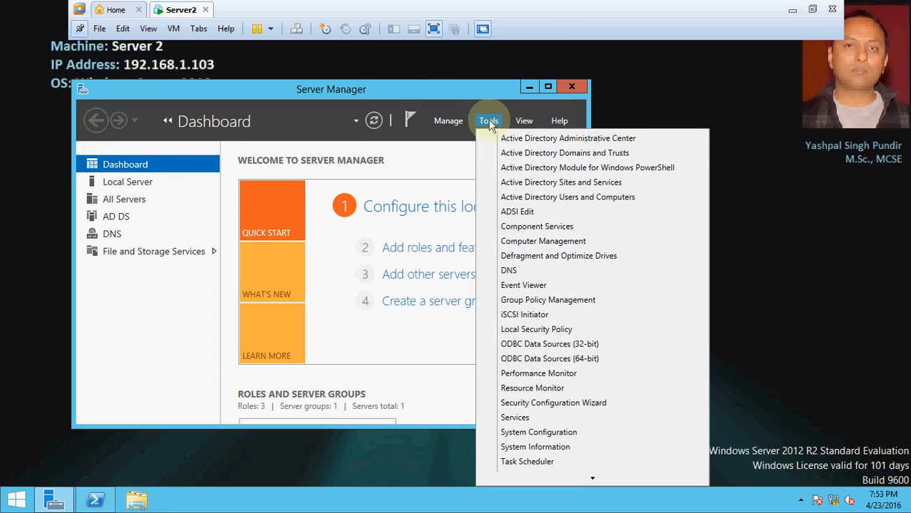
{"action": "left_click", "coordinate": [553, 143]}
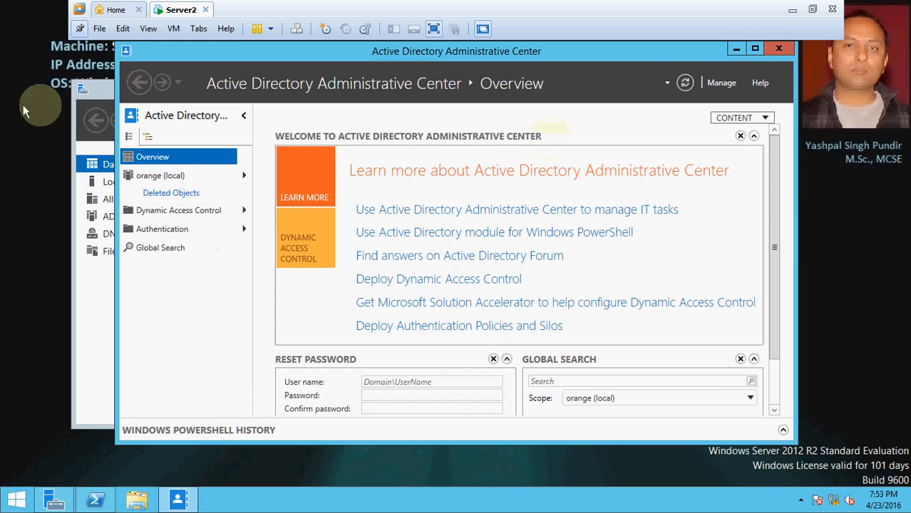
{"action": "mouse_move", "coordinate": [158, 182]}
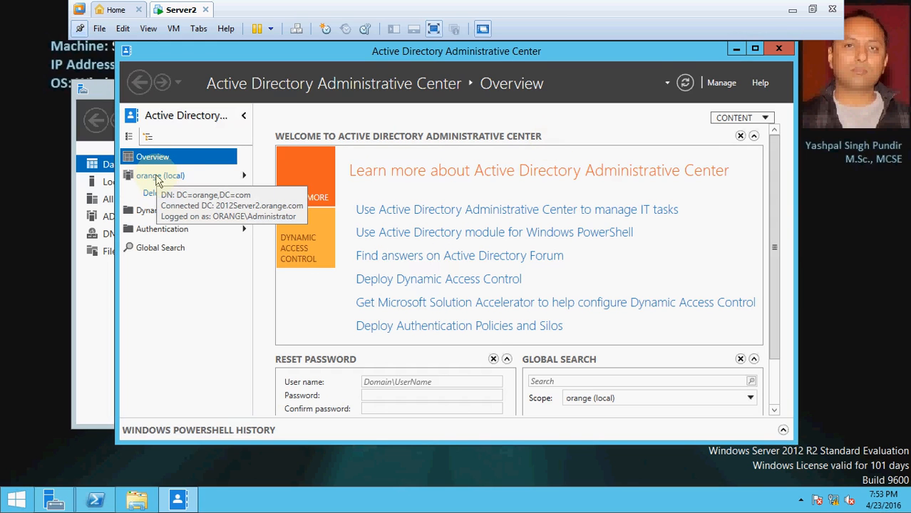
{"action": "left_click", "coordinate": [158, 180]}
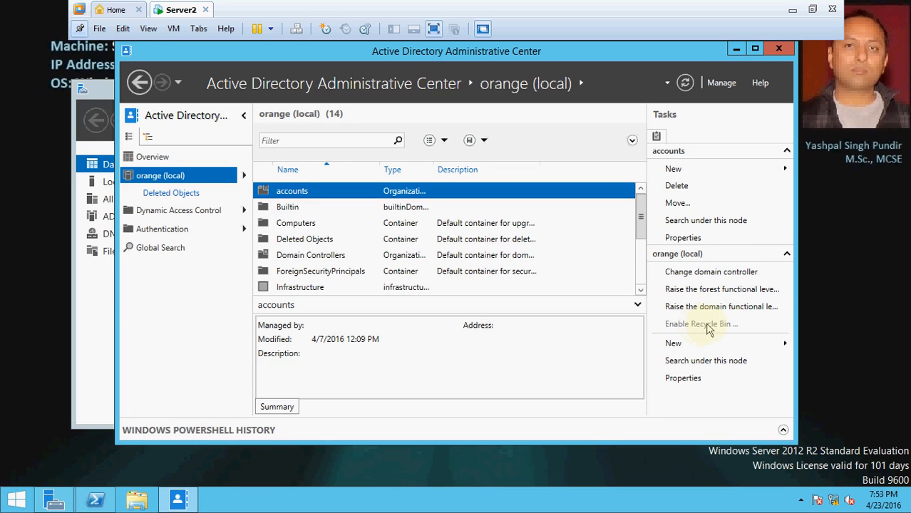
- Open the Deleted Objects container, showing 2 deleted users, and bring up PowerShell
{"action": "left_click", "coordinate": [172, 194]}
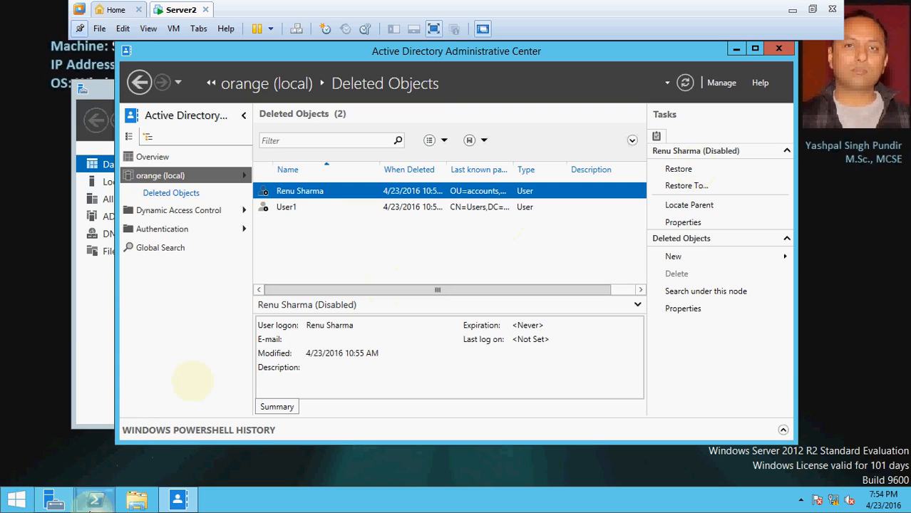
{"action": "left_click", "coordinate": [96, 502]}
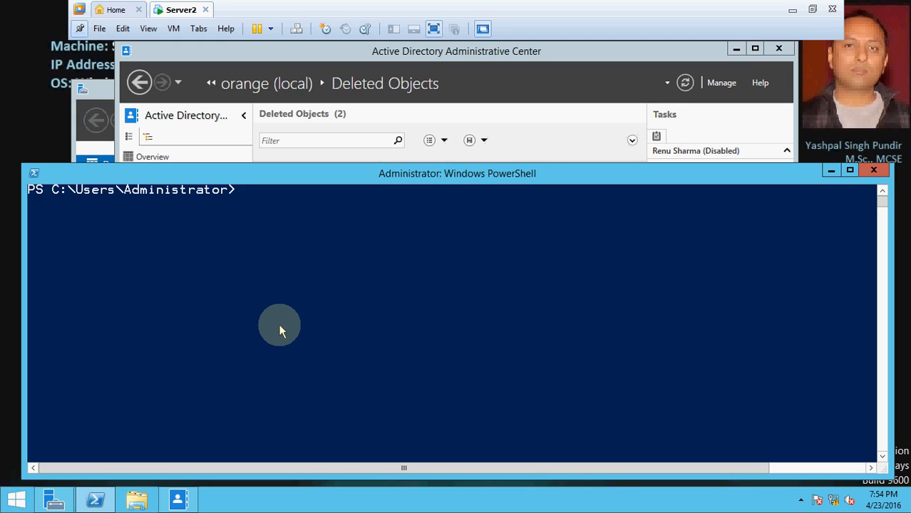
- Run Get-ADUser -filter {name -like "r*"} to list users whose names start with r
{"action": "type", "text": "get-adus"}
{"action": "key", "text": "Tab"}
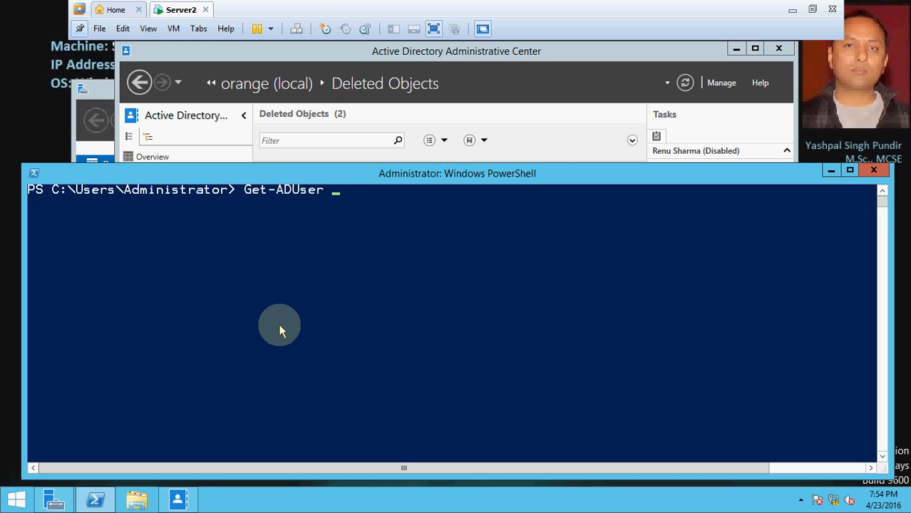
{"action": "type", "text": "-filter"}
{"action": "type", "text": " \"\""}
{"action": "type", "text": "r"}
{"action": "key", "text": "BackSpace"}
{"action": "type", "text": "name -like"}
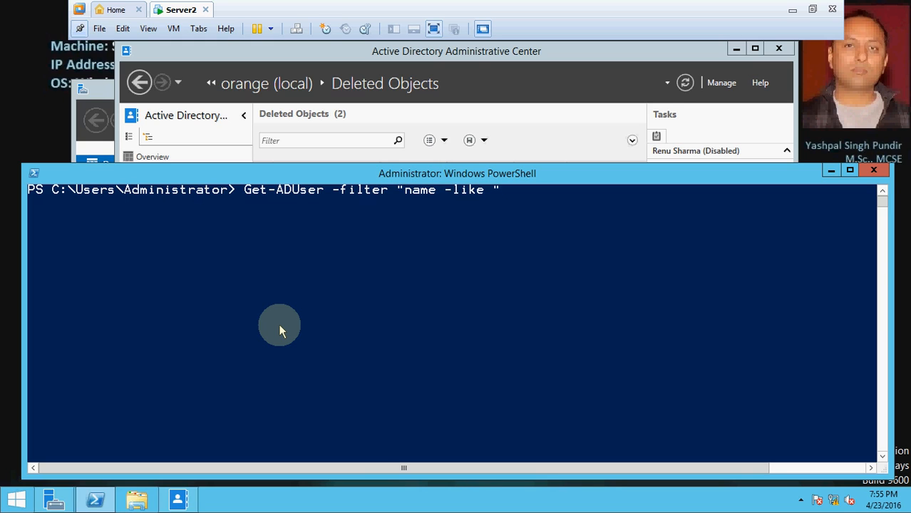
{"action": "key", "text": "BackSpace"}
{"action": "type", "text": "}"}
{"action": "key", "text": "Left"}
{"action": "key", "text": "Left"}
{"action": "key", "text": "Right"}
{"action": "type", "text": "\"\""}
{"action": "key", "text": "Left"}
{"action": "type", "text": "r*"}
{"action": "key", "text": "Left"}
{"action": "key", "text": "Left"}
{"action": "key", "text": "Left"}
{"action": "key", "text": "Left"}
{"action": "key", "text": "Left"}
{"action": "key", "text": "Left"}
{"action": "key", "text": "Left"}
{"action": "key", "text": "Left"}
{"action": "key", "text": "Left"}
{"action": "key", "text": "Left"}
{"action": "key", "text": "Left"}
{"action": "key", "text": "Left"}
{"action": "key", "text": "Left"}
{"action": "key", "text": "Left"}
{"action": "key", "text": "BackSpace"}
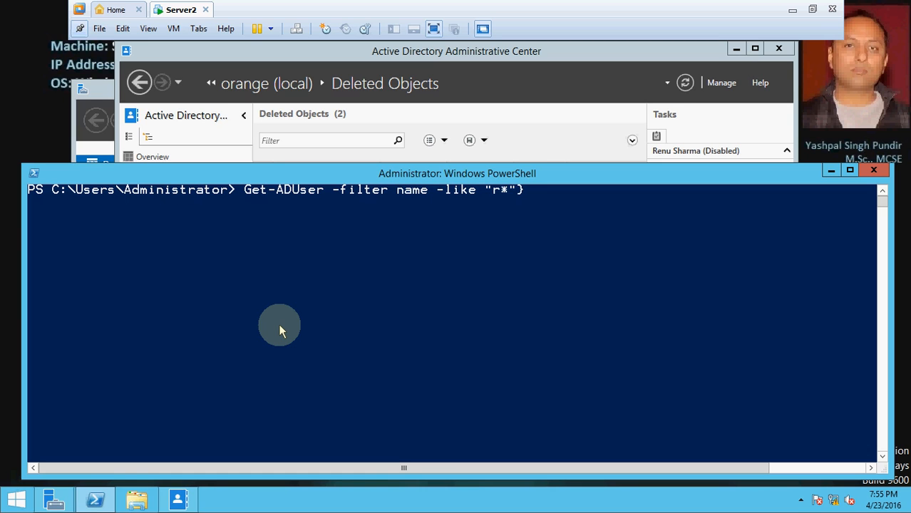
{"action": "type", "text": "{"}
{"action": "key", "text": "Return"}
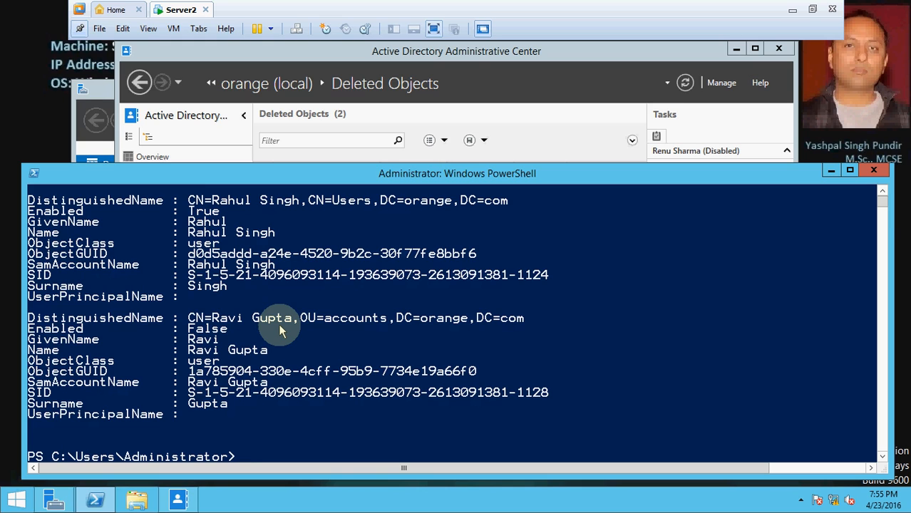
- Highlight the two returned users' names in the console output
{"action": "left_click", "coordinate": [191, 238]}
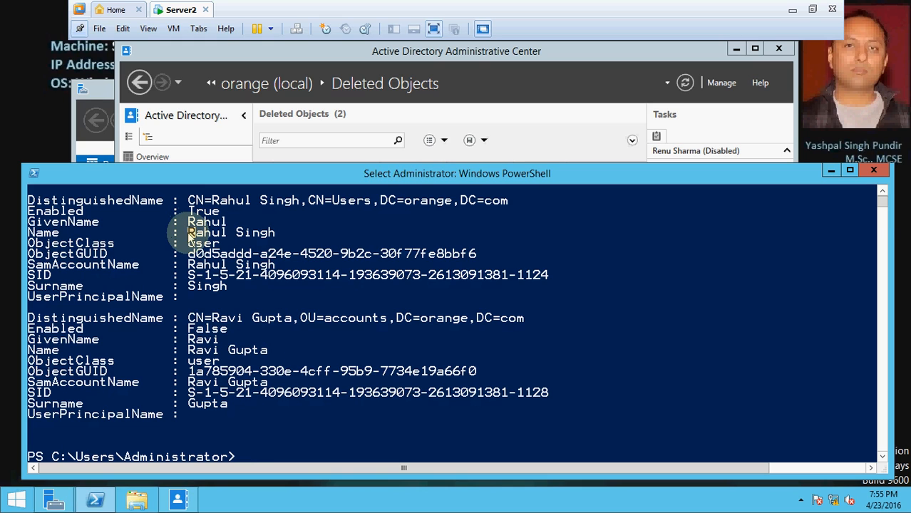
{"action": "left_click_drag", "start_coordinate": [191, 238], "coordinate": [282, 235]}
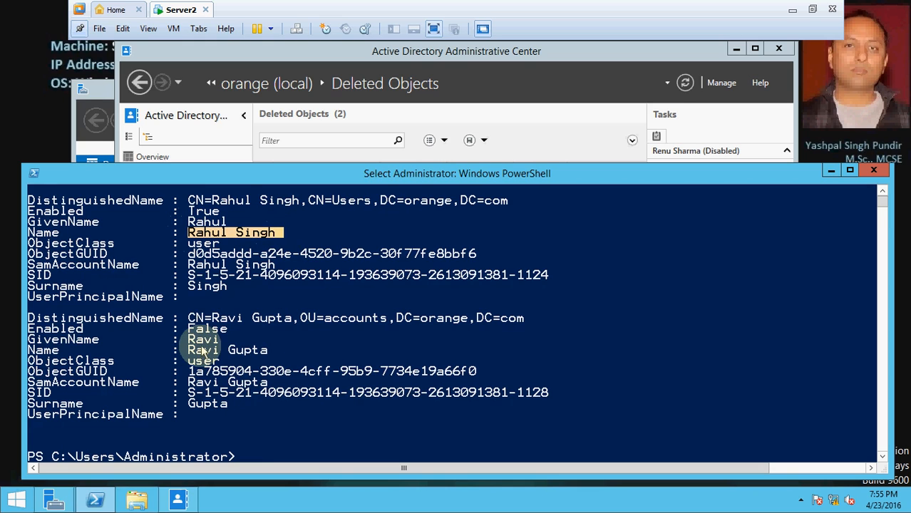
{"action": "left_click_drag", "start_coordinate": [188, 349], "coordinate": [284, 350]}
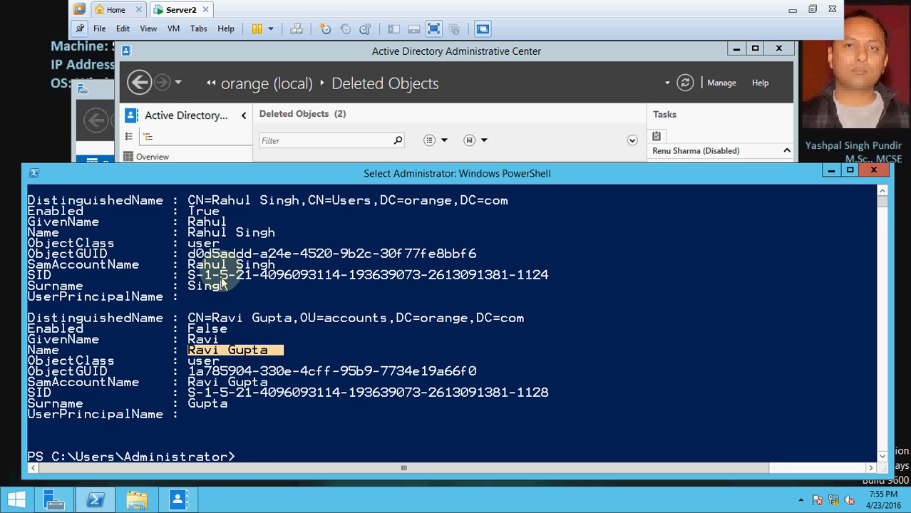
{"action": "left_click_drag", "start_coordinate": [188, 232], "coordinate": [274, 235]}
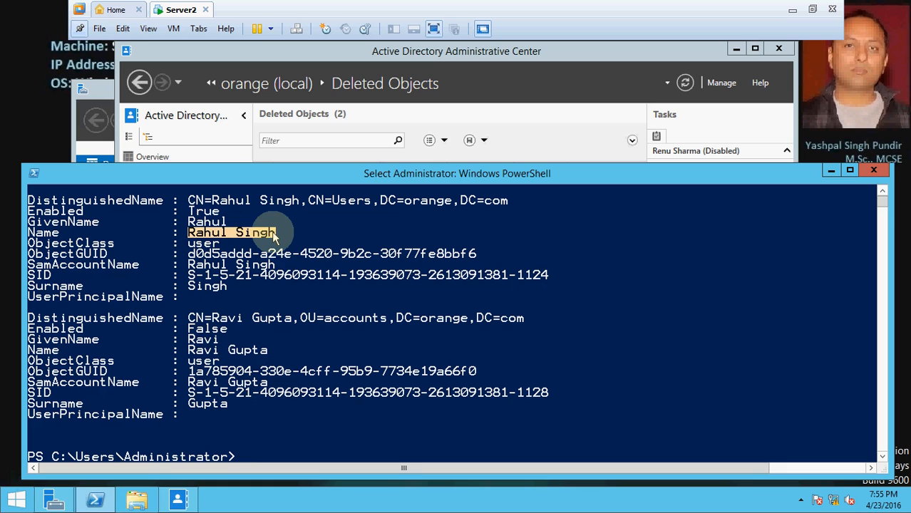
- Delete the enabled r-named user with Remove-ADUser, confirming with y
{"action": "type", "text": "remove"}
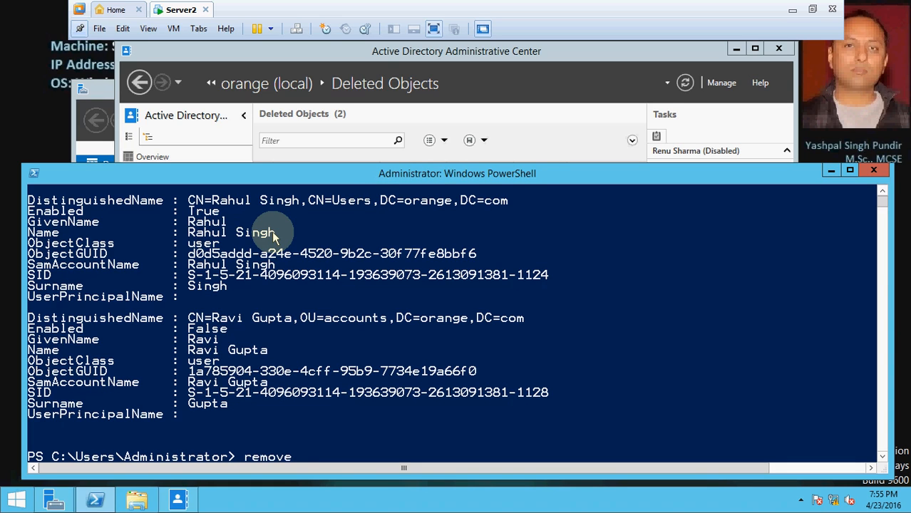
{"action": "type", "text": "-adu"}
{"action": "key", "text": "Tab"}
{"action": "type", "text": "\"\"Rahul Sing"}
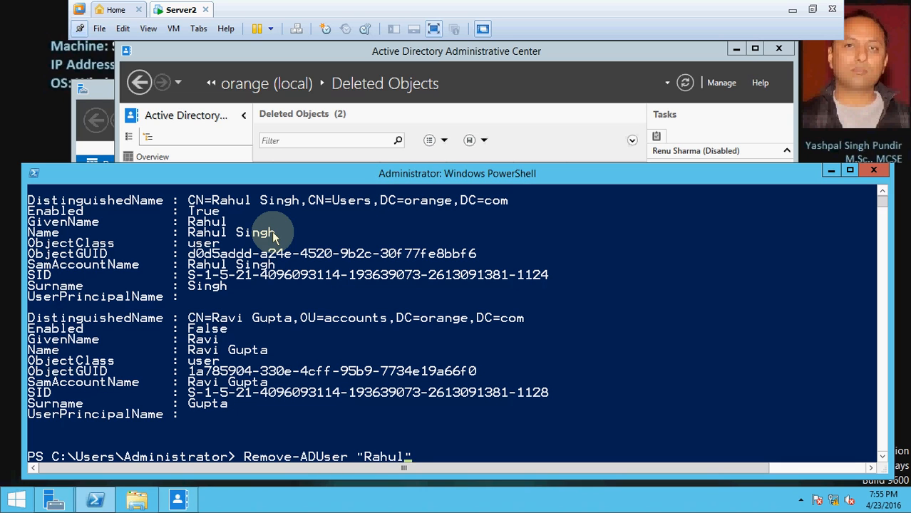
{"action": "type", "text": "h"}
{"action": "key", "text": "Return"}
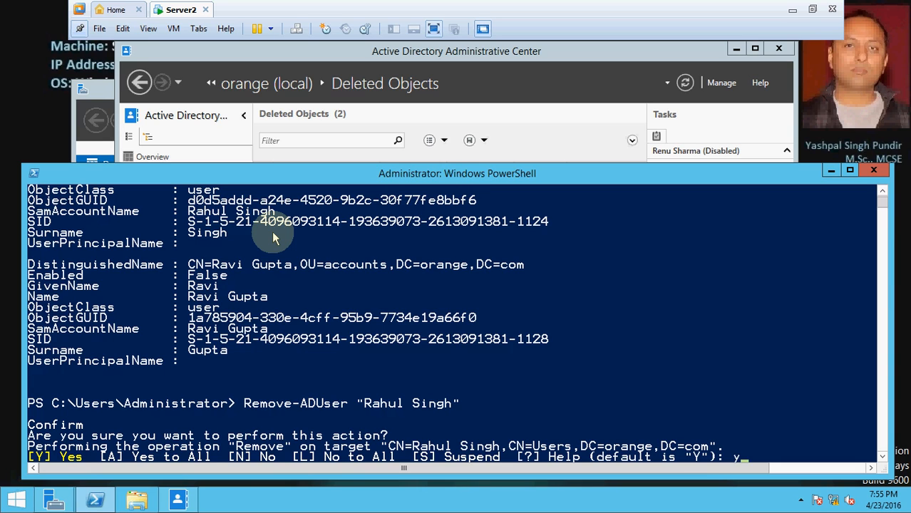
{"action": "type", "text": "y"}
{"action": "key", "text": "Return"}
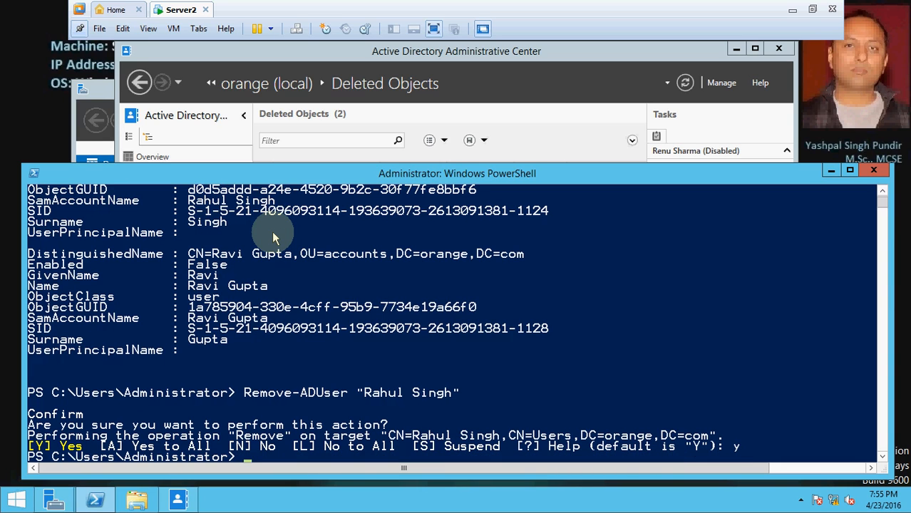
{"action": "type", "text": "y"}
- Re-run the r* Get-ADUser query to confirm only one account remains
{"action": "key", "text": "Up"}
{"action": "key", "text": "Up"}
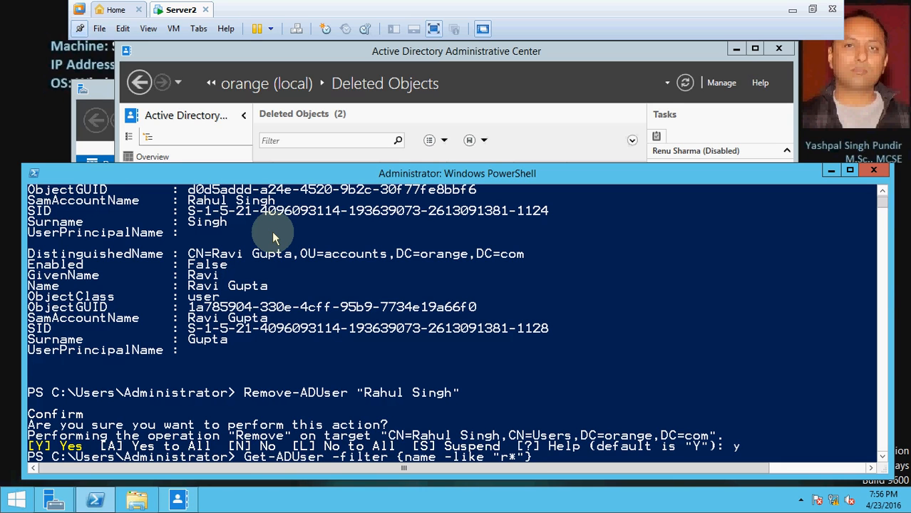
{"action": "key", "text": "Return"}
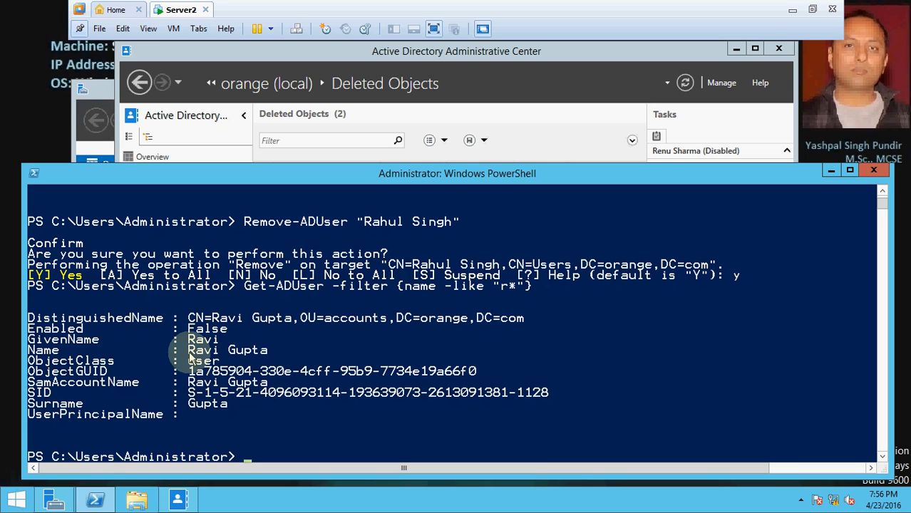
{"action": "left_click", "coordinate": [347, 57]}
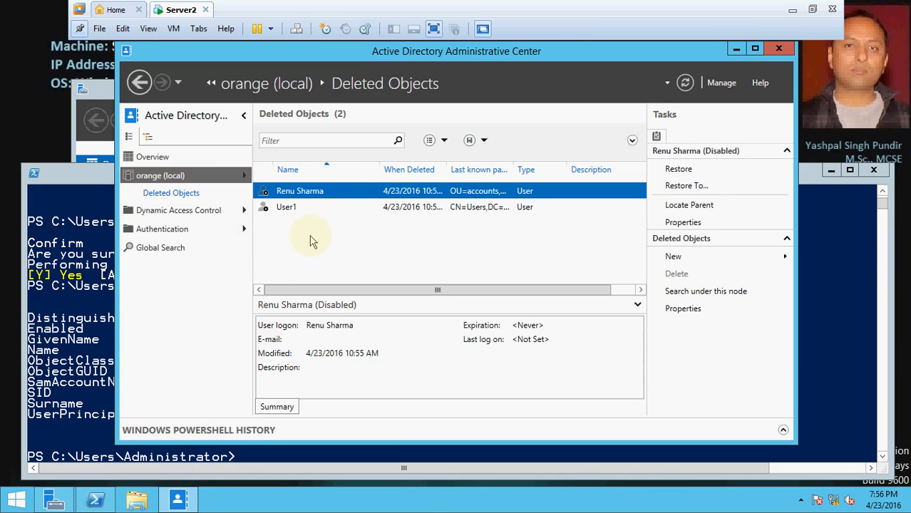
- Restore the deleted user from the refreshed Deleted Objects list and re-run the r* query
{"action": "key", "text": "F5"}
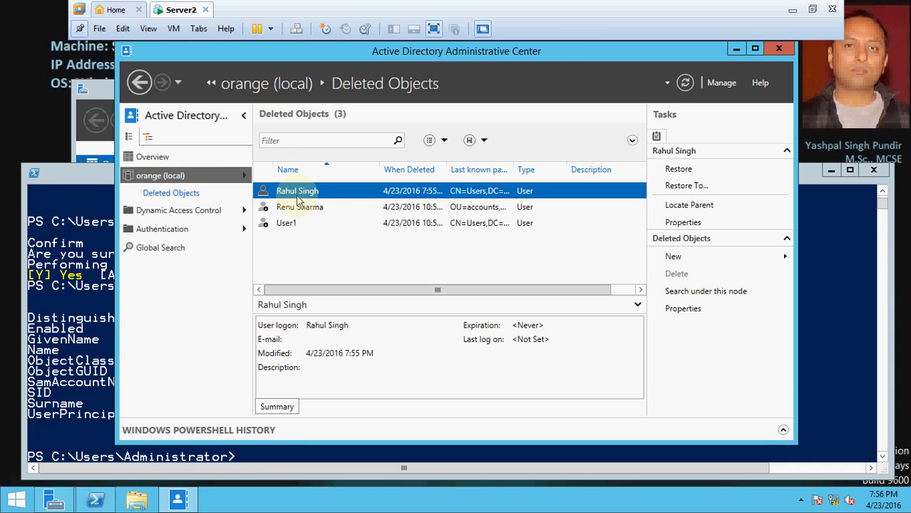
{"action": "left_click", "coordinate": [717, 171]}
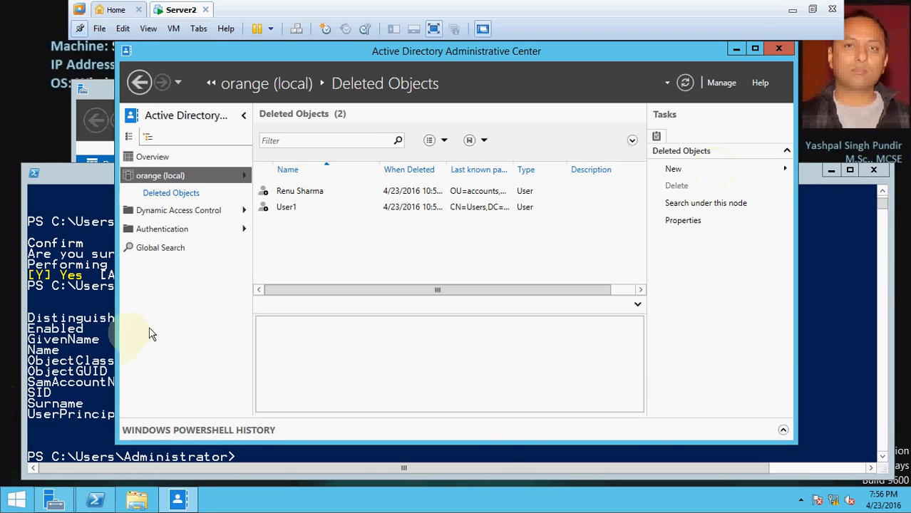
{"action": "left_click", "coordinate": [59, 380]}
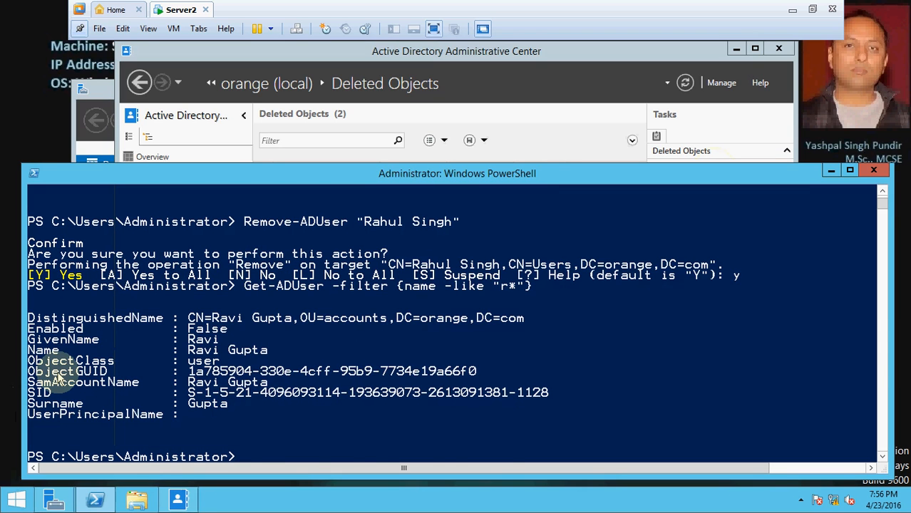
{"action": "key", "text": "Up"}
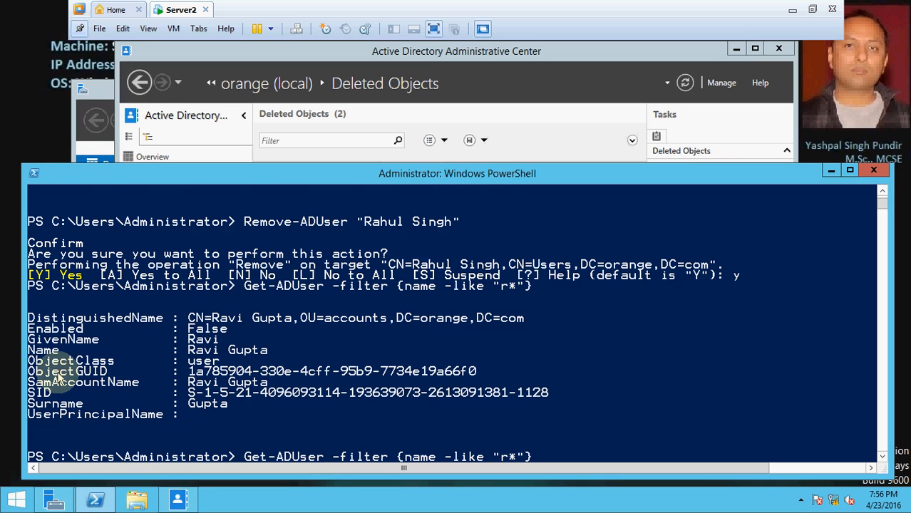
{"action": "key", "text": "Return"}
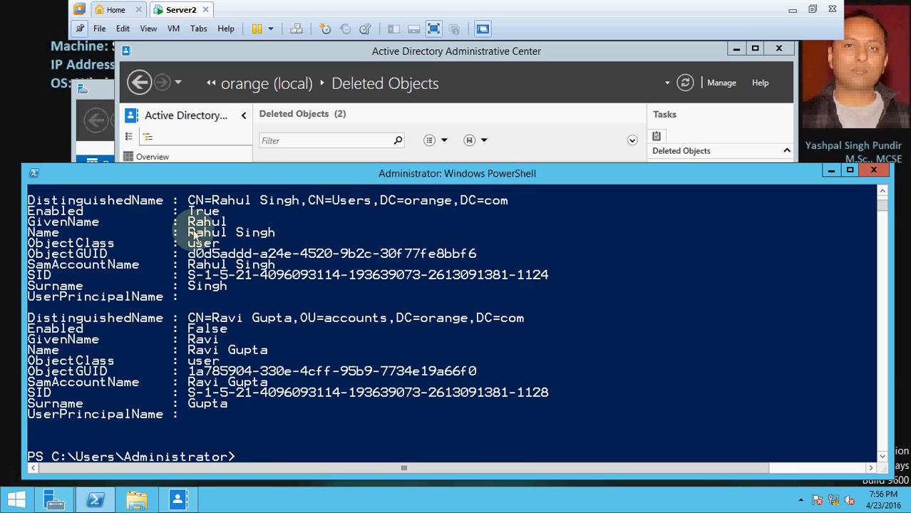
- Highlight the restored user in the output, then advance the slideshow to the LDP tool slide
{"action": "left_click_drag", "start_coordinate": [187, 233], "coordinate": [281, 239]}
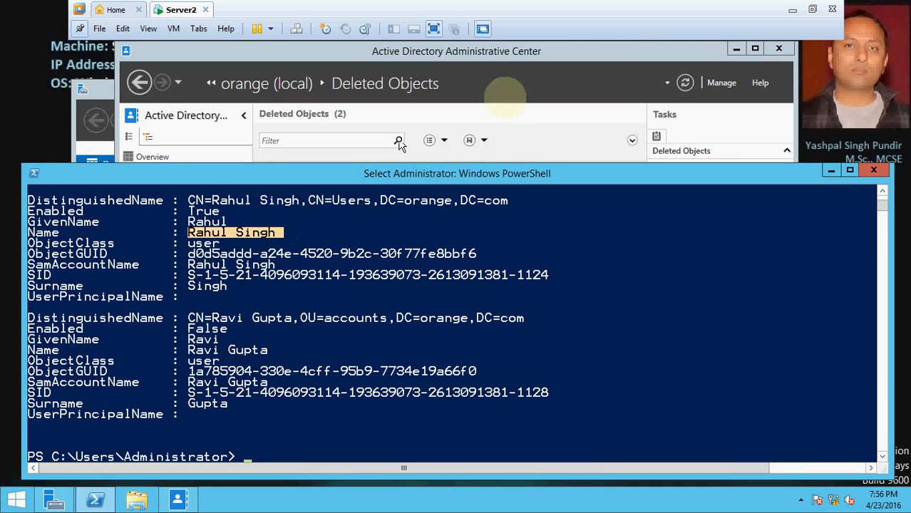
{"action": "left_click", "coordinate": [792, 9]}
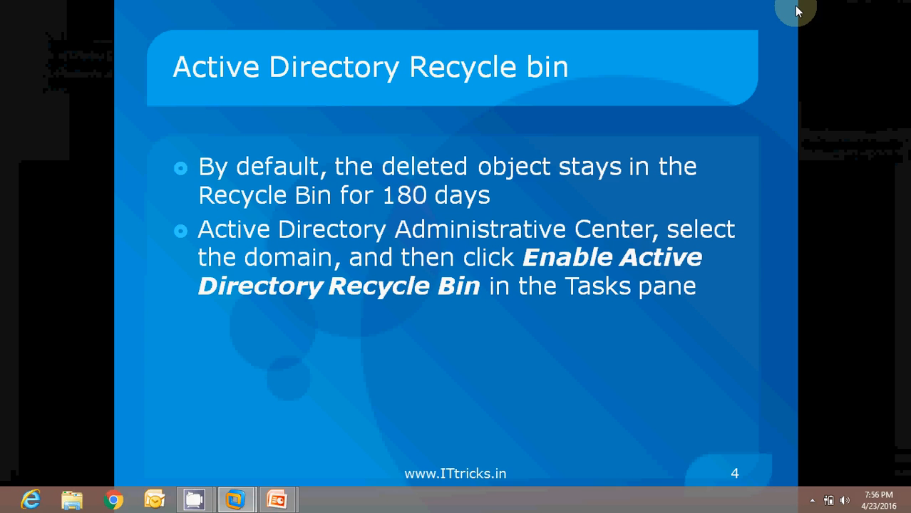
{"action": "left_click", "coordinate": [579, 100]}
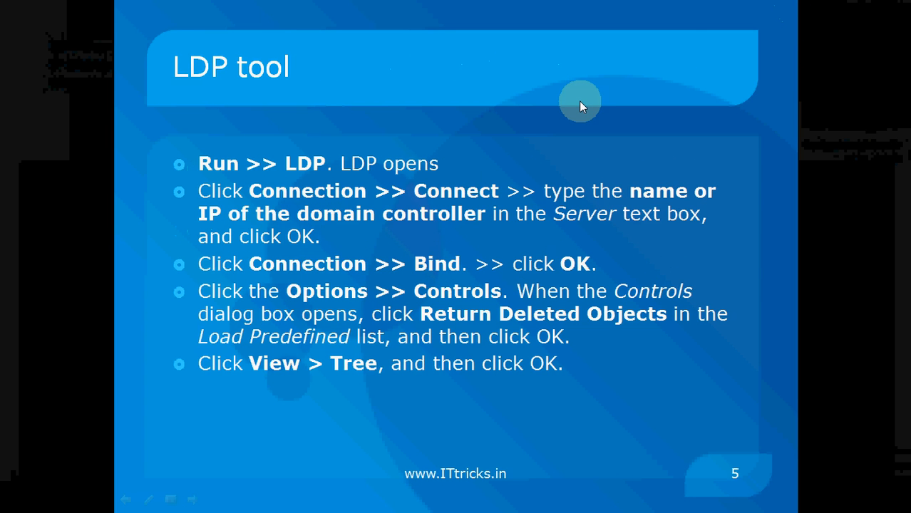
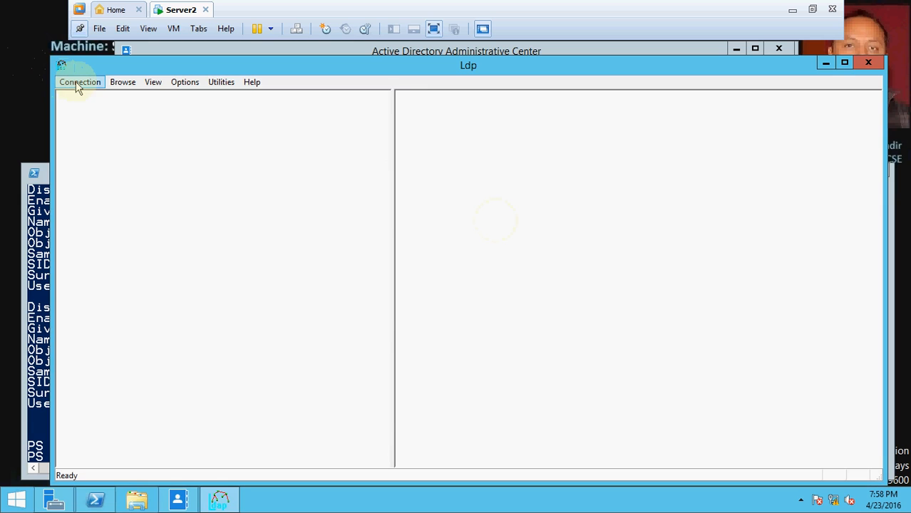
- Open the Connection menu in the new, unconnected Ldp window
{"action": "left_click", "coordinate": [78, 84]}
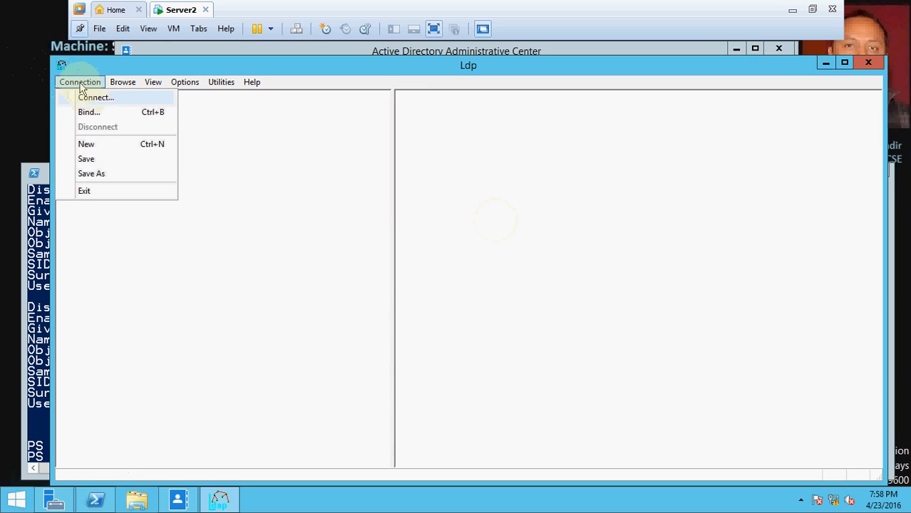
- Connect Ldp to server 192.168.1.103 on port 389
{"action": "left_click", "coordinate": [95, 100]}
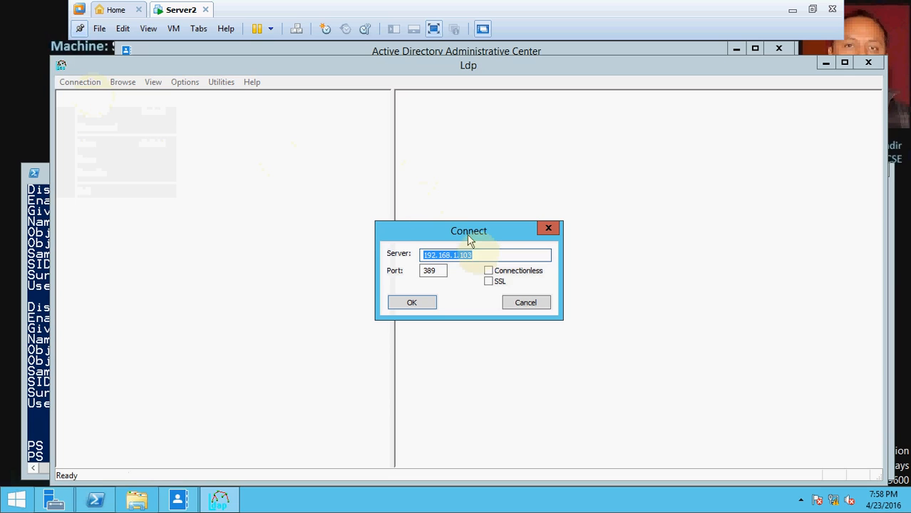
{"action": "left_click", "coordinate": [478, 256]}
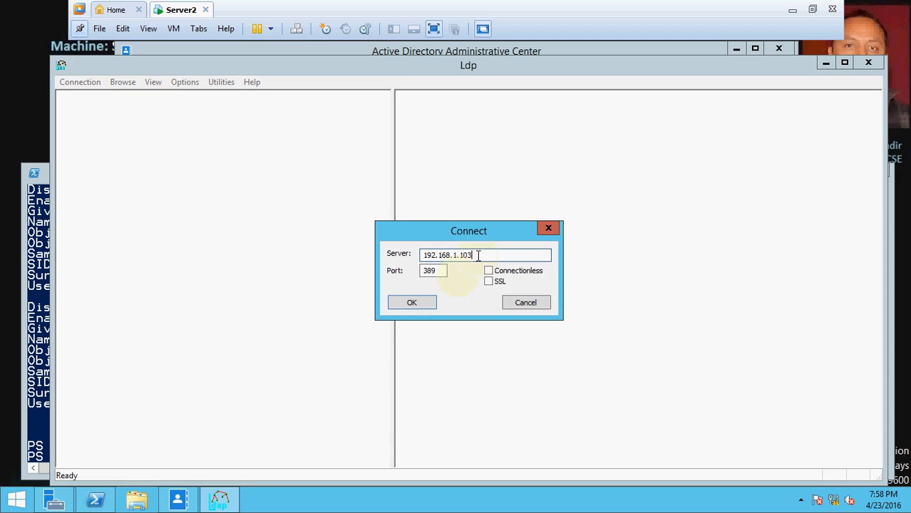
{"action": "left_click", "coordinate": [410, 305]}
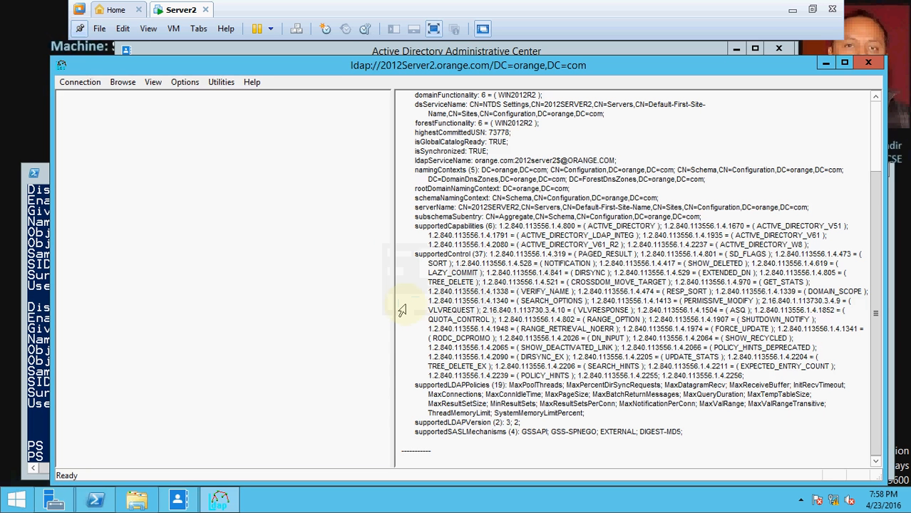
{"action": "left_click", "coordinate": [74, 83]}
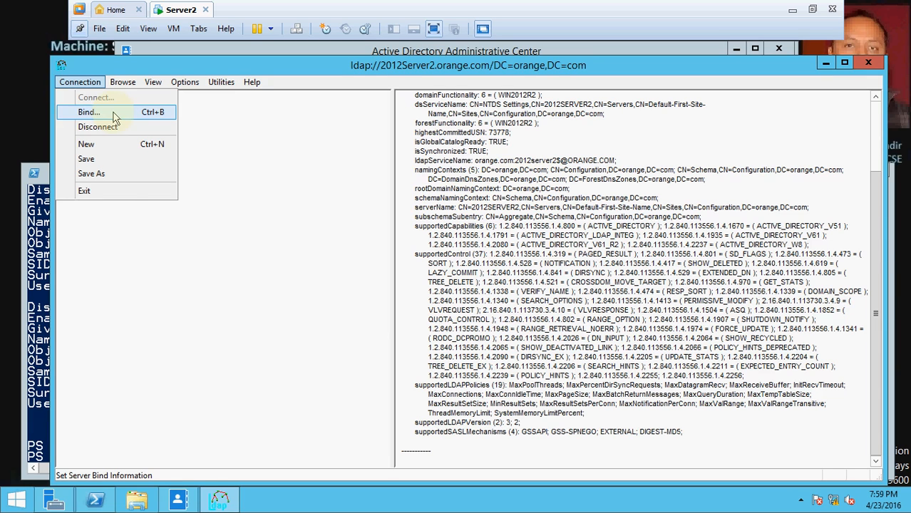
- Bind as the currently logged-on user and mark the domain administrator authentication result
{"action": "left_click", "coordinate": [88, 112]}
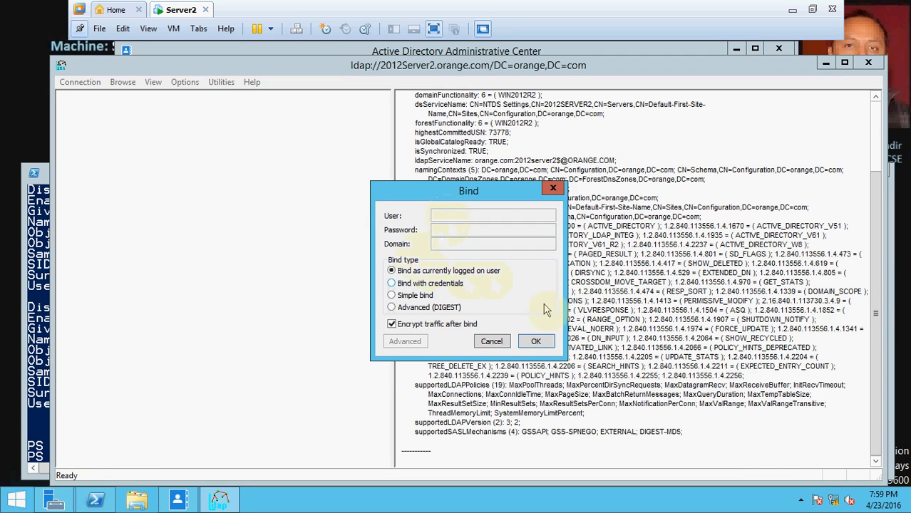
{"action": "left_click", "coordinate": [535, 343]}
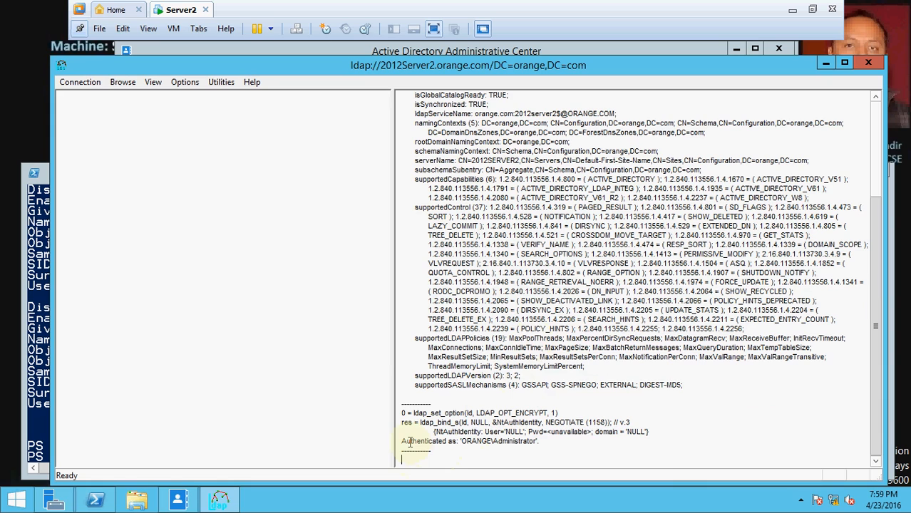
{"action": "left_click_drag", "start_coordinate": [448, 441], "coordinate": [543, 441]}
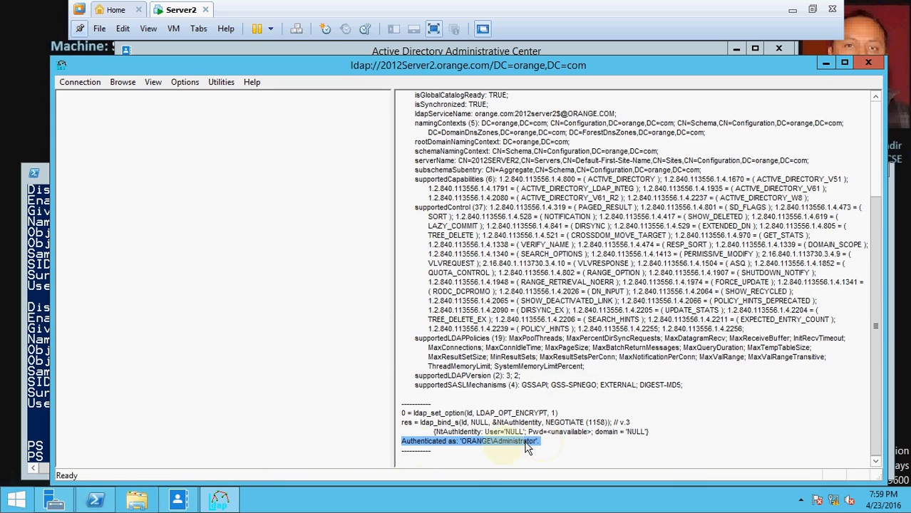
{"action": "left_click", "coordinate": [185, 83]}
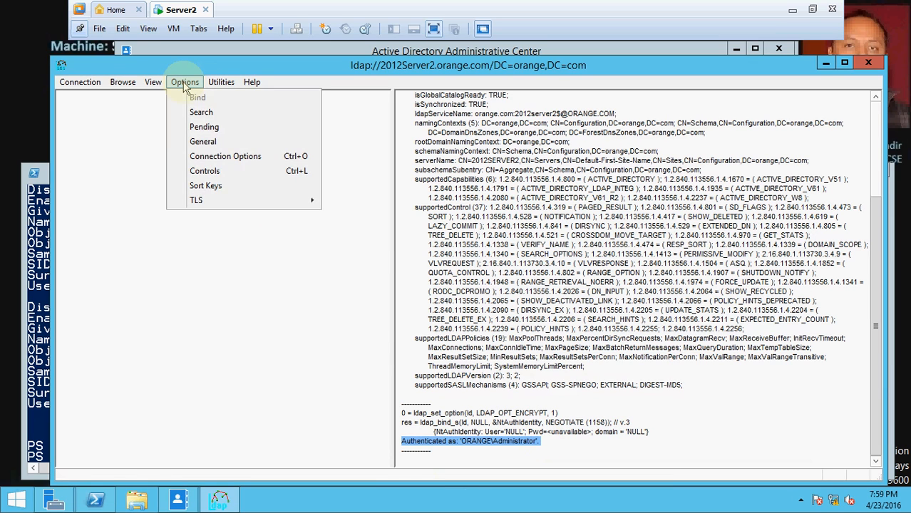
- Load the predefined Return deleted objects control (1.2.840.113556.1.4.417) and apply it
{"action": "left_click", "coordinate": [206, 171]}
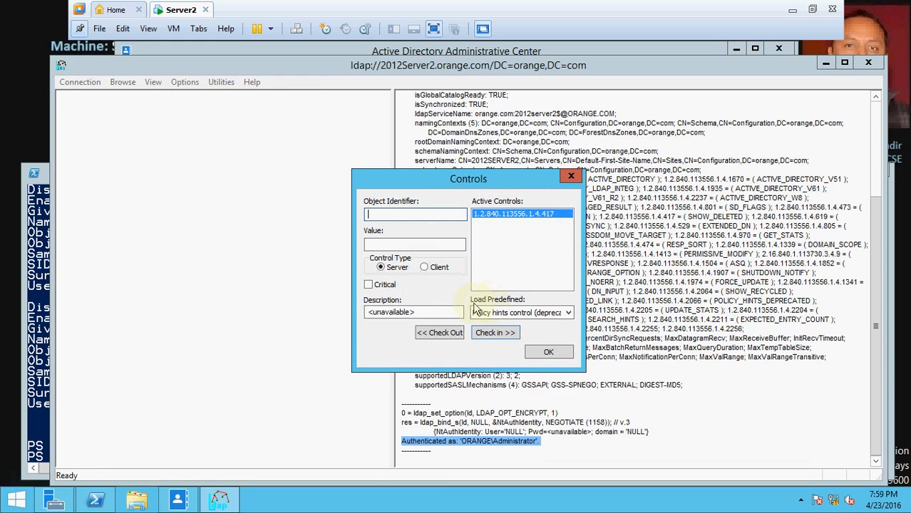
{"action": "left_click", "coordinate": [568, 313]}
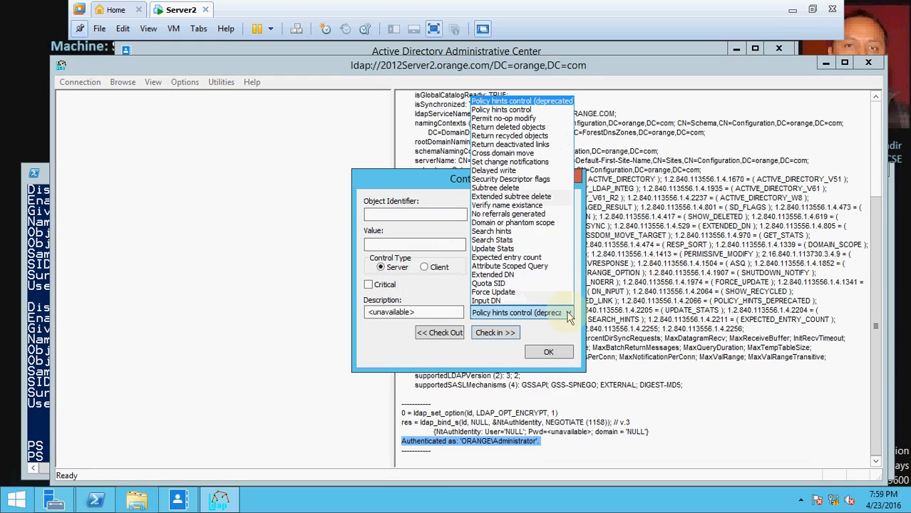
{"action": "left_click", "coordinate": [554, 133]}
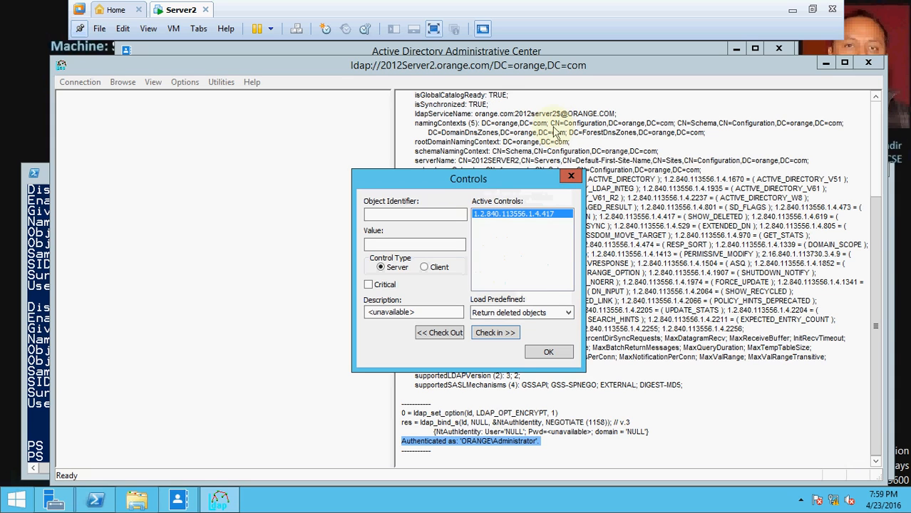
{"action": "left_click", "coordinate": [547, 354]}
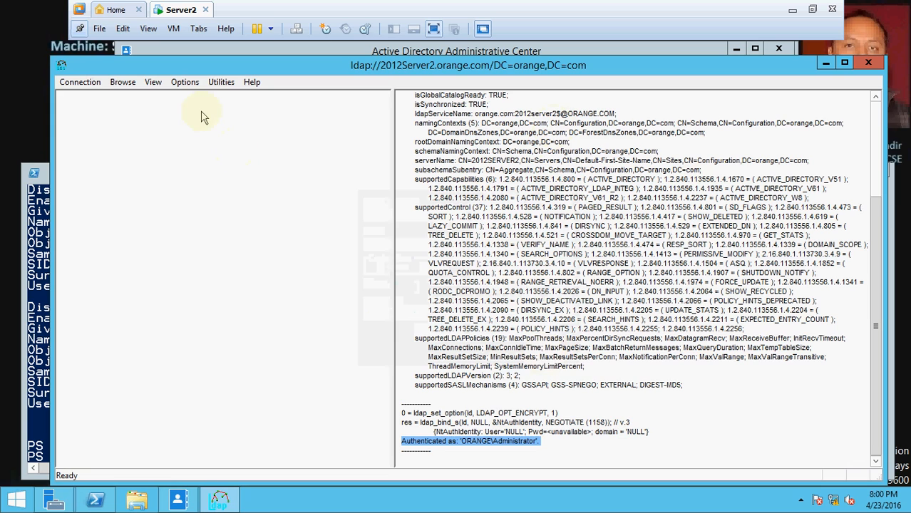
- Show the tree at DC=orange,DC=com, expand CN=Deleted Objects, and select the deleted user
{"action": "left_click", "coordinate": [154, 83]}
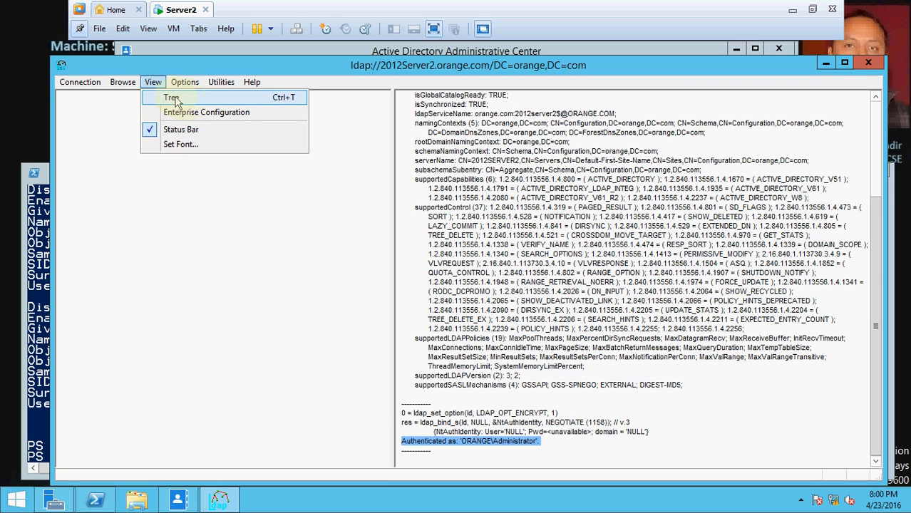
{"action": "left_click", "coordinate": [175, 98]}
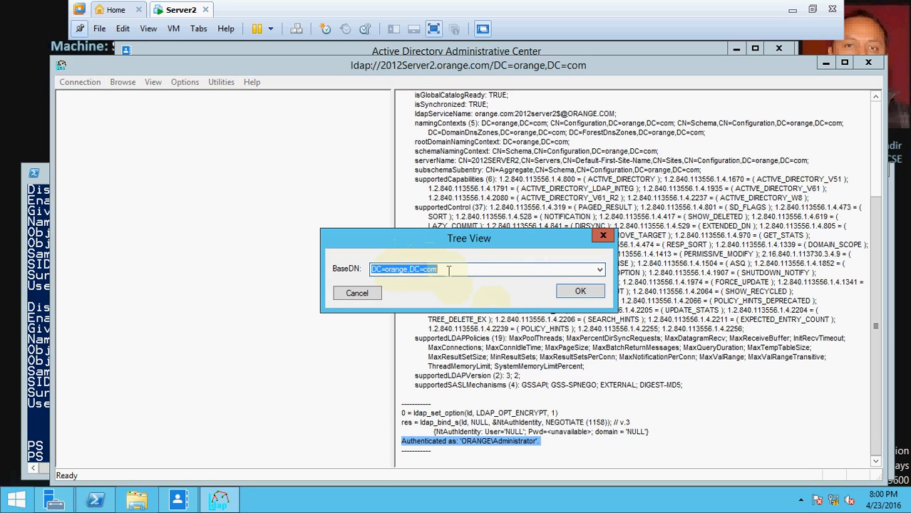
{"action": "left_click", "coordinate": [580, 292]}
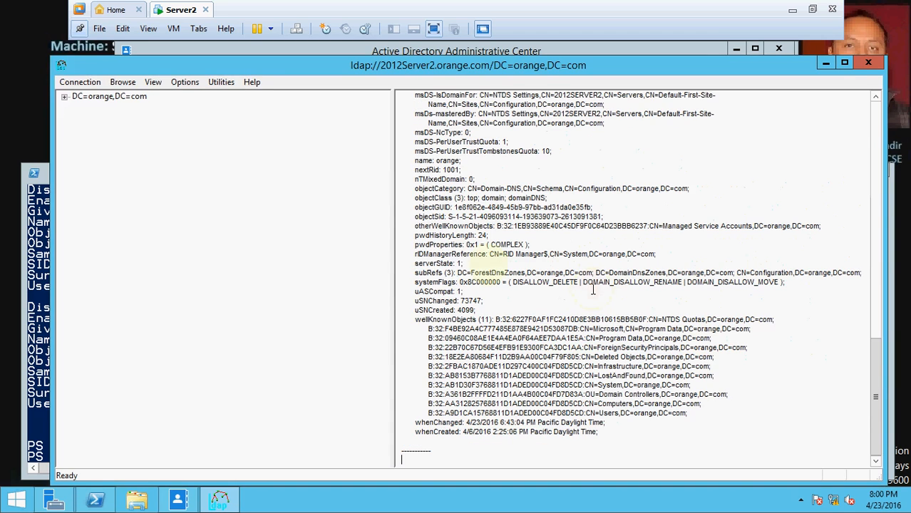
{"action": "left_click", "coordinate": [65, 99]}
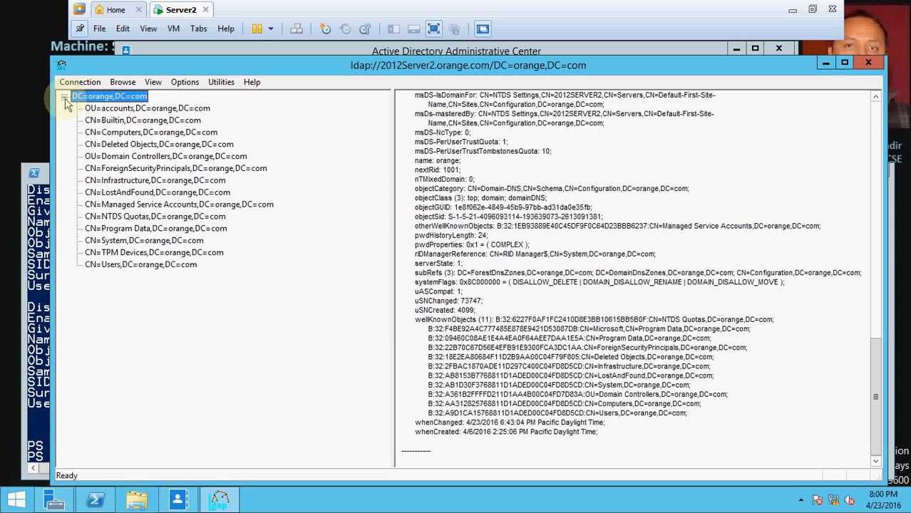
{"action": "left_click", "coordinate": [124, 145]}
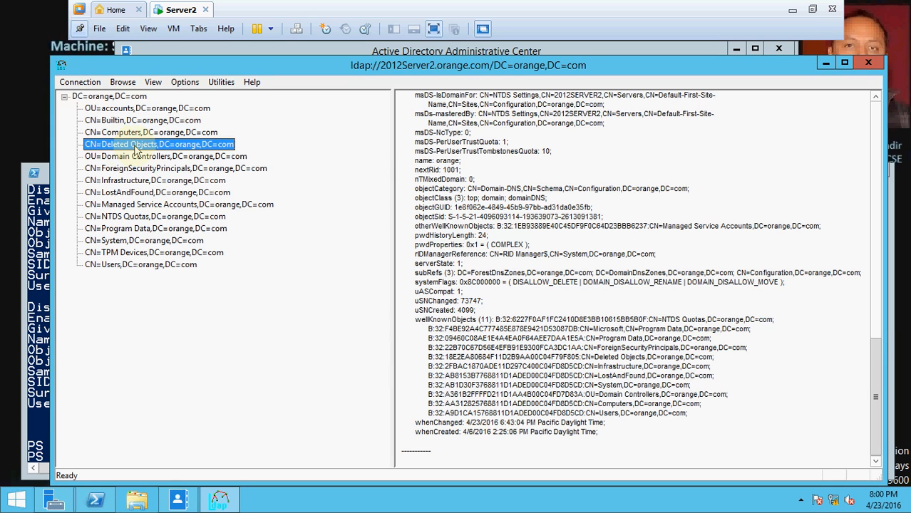
{"action": "double_click", "coordinate": [136, 146]}
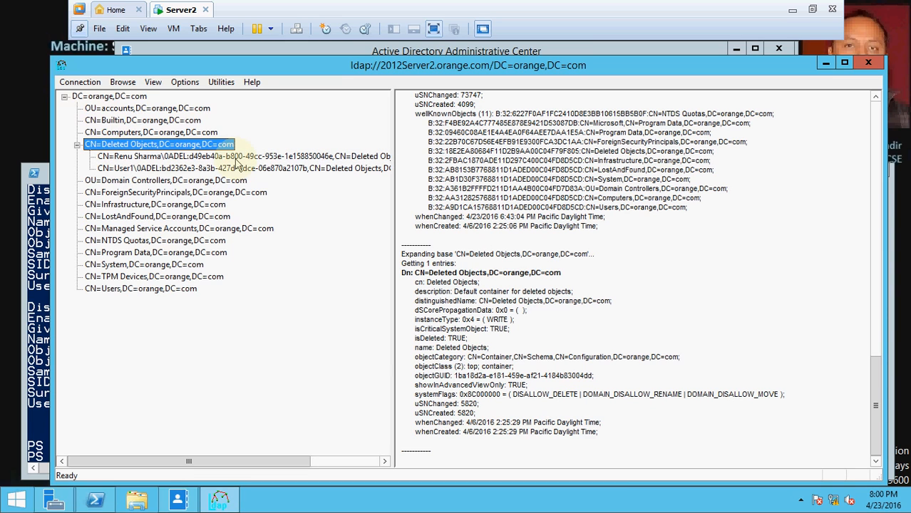
{"action": "left_click", "coordinate": [194, 157]}
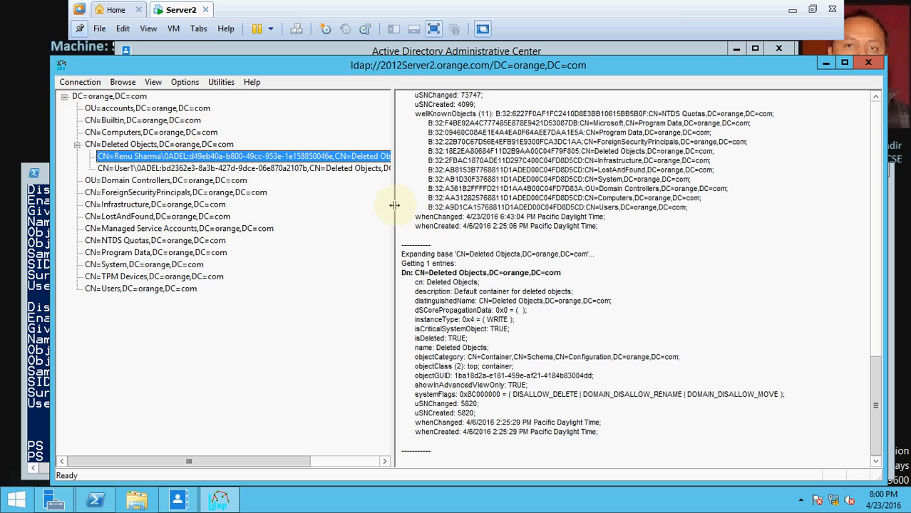
- Open the Modify dialog for the deleted user's entry
{"action": "left_click_drag", "start_coordinate": [394, 206], "coordinate": [443, 205]}
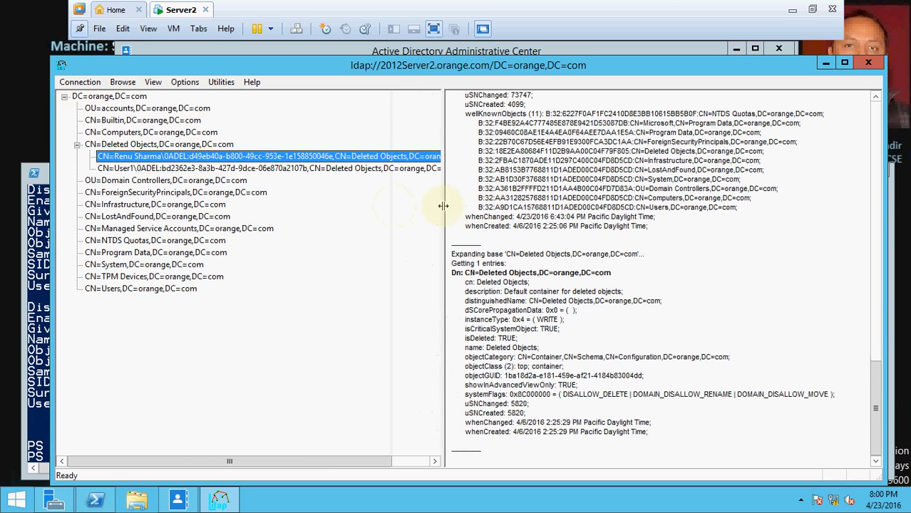
{"action": "right_click", "coordinate": [295, 159]}
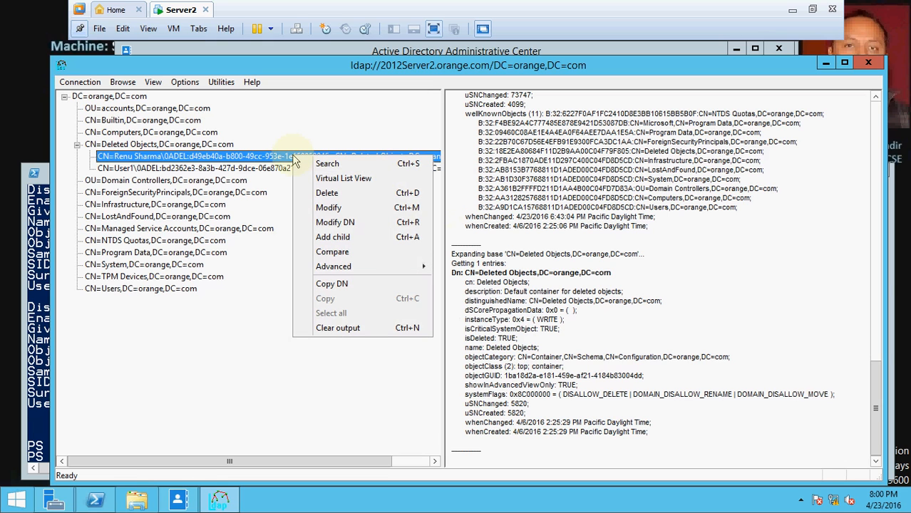
{"action": "left_click", "coordinate": [338, 209]}
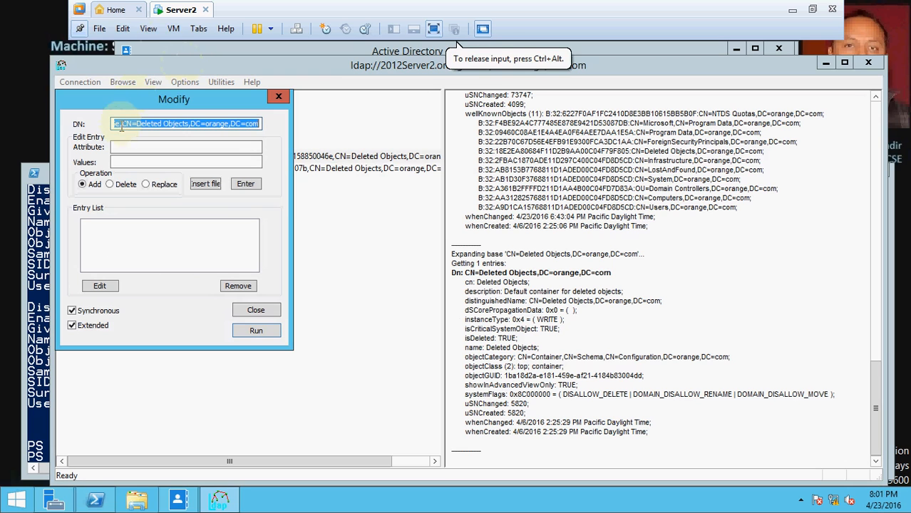
{"action": "left_click_drag", "start_coordinate": [116, 107], "coordinate": [231, 126]}
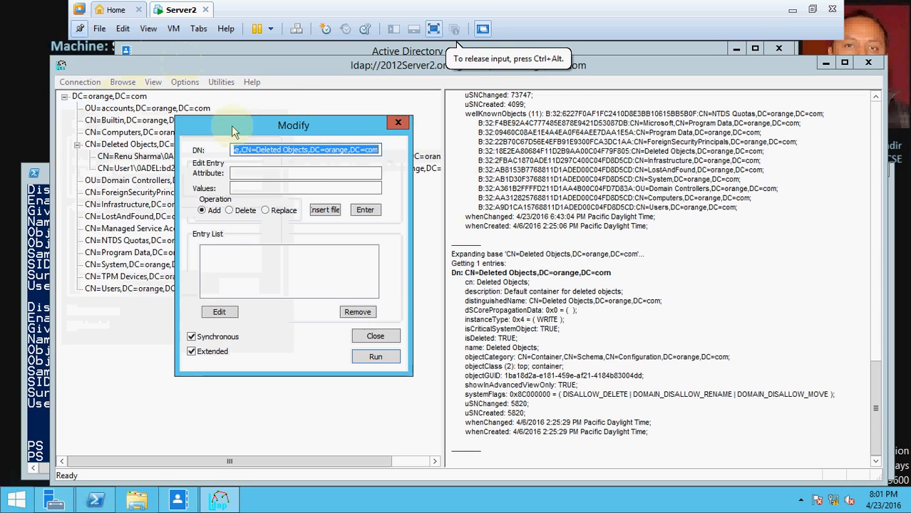
- Queue a Delete of isDeleted, then enter DistinguishedName as the next attribute
{"action": "left_click", "coordinate": [248, 173]}
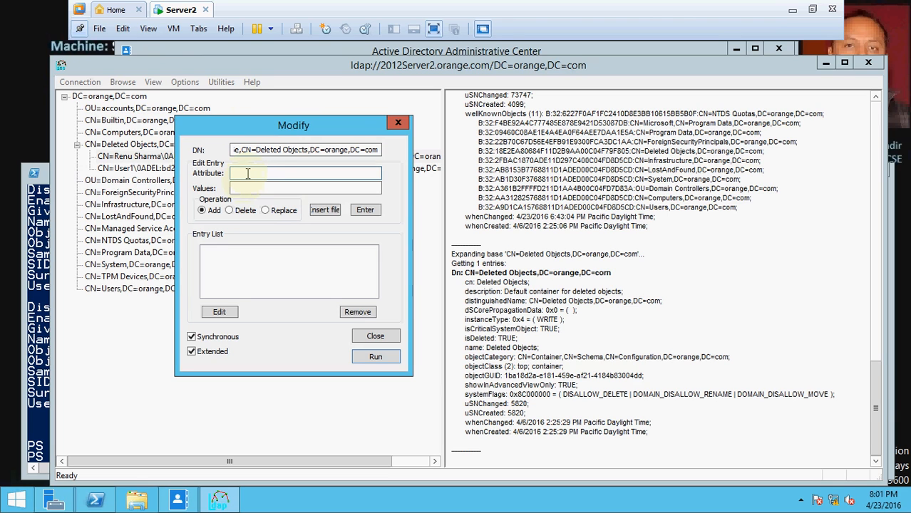
{"action": "type", "text": "isDeleted"}
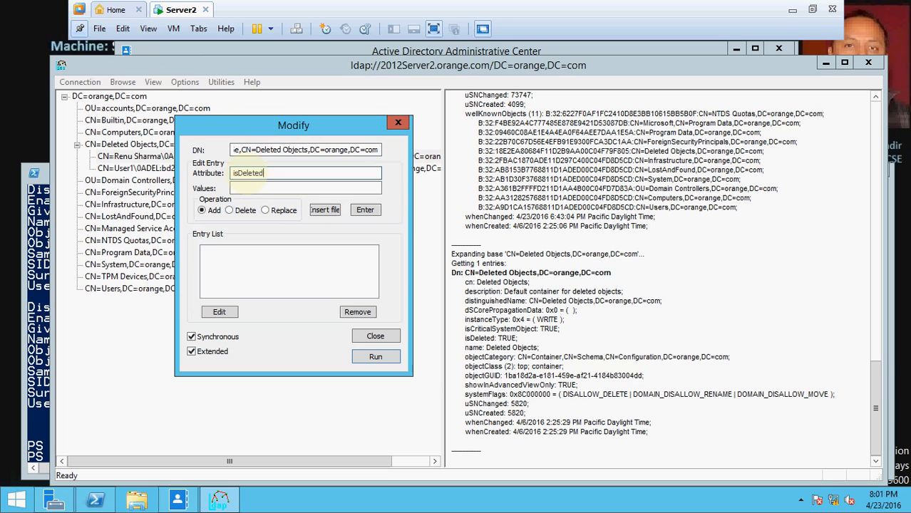
{"action": "left_click", "coordinate": [230, 211]}
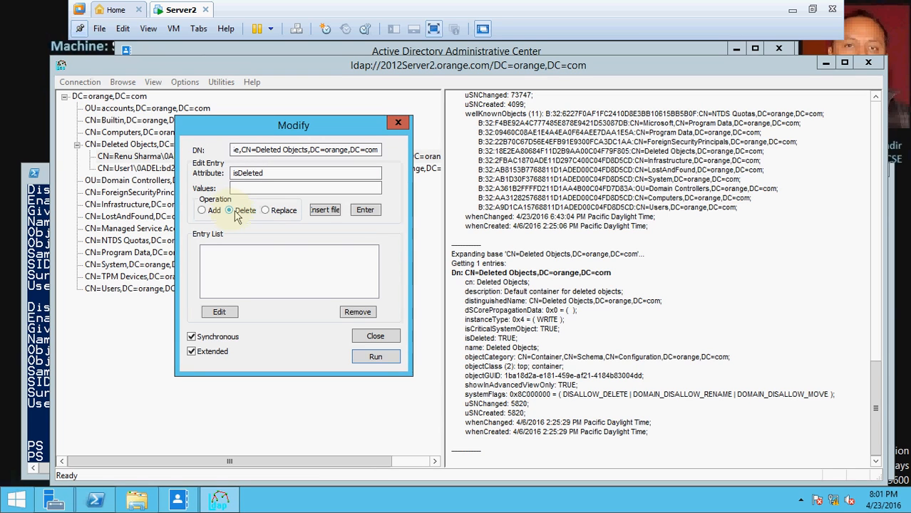
{"action": "left_click", "coordinate": [367, 213]}
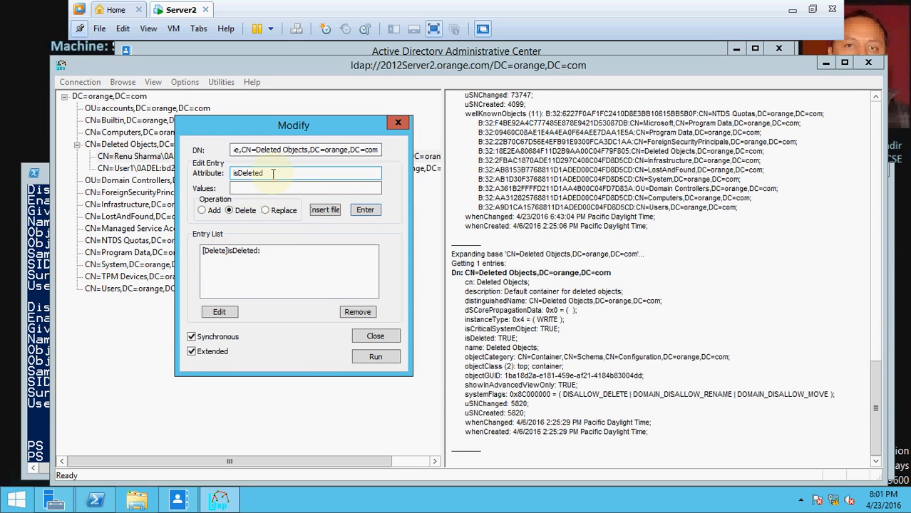
{"action": "left_click_drag", "start_coordinate": [273, 174], "coordinate": [153, 174]}
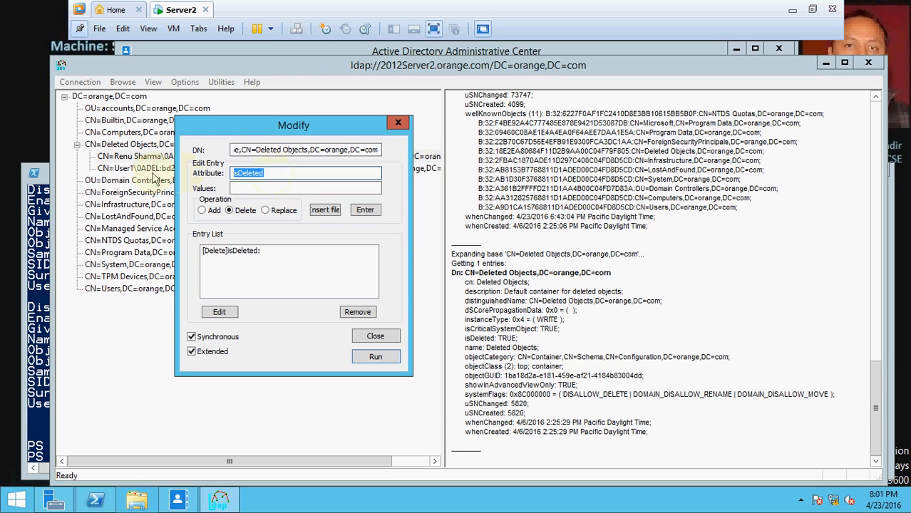
{"action": "type", "text": "DistinguishedName"}
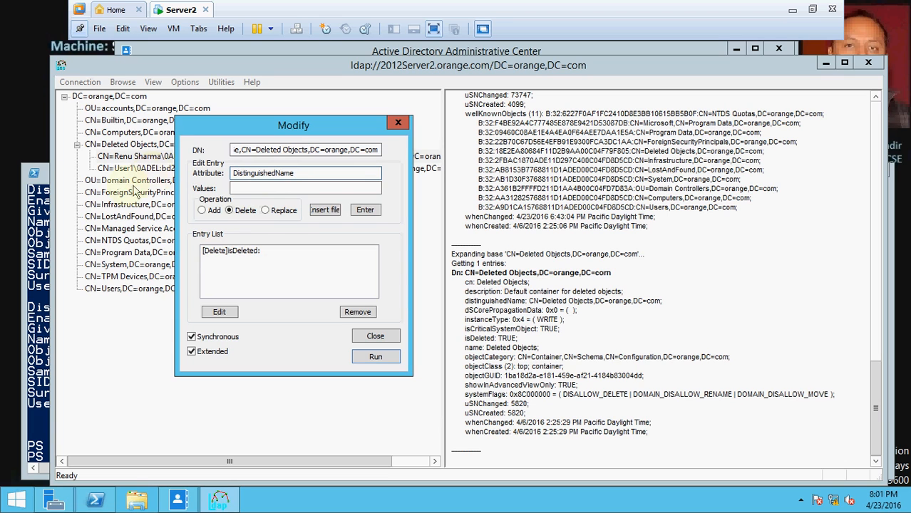
- Queue a Replace of DistinguishedName with the user's CN under CN=users, DC=orange, DC=com
{"action": "left_click", "coordinate": [251, 189]}
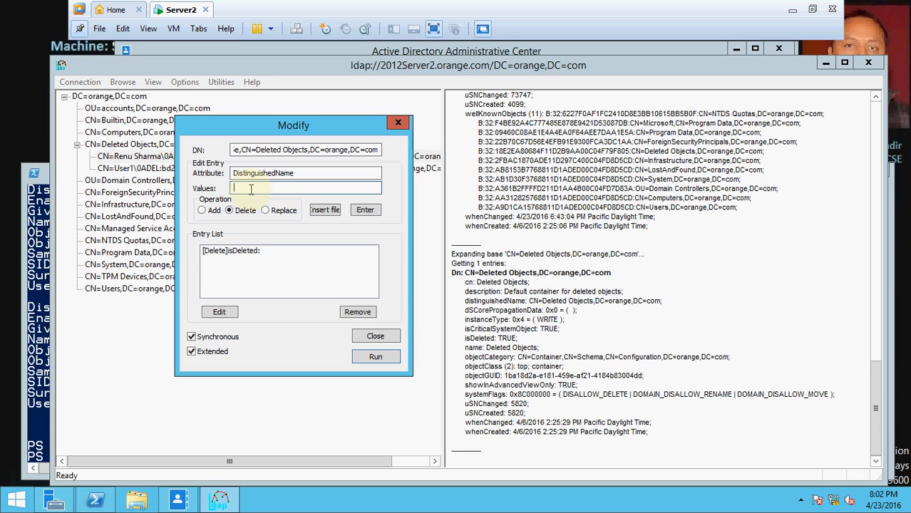
{"action": "type", "text": "CN=Renu Sharma, CN=users, DC="}
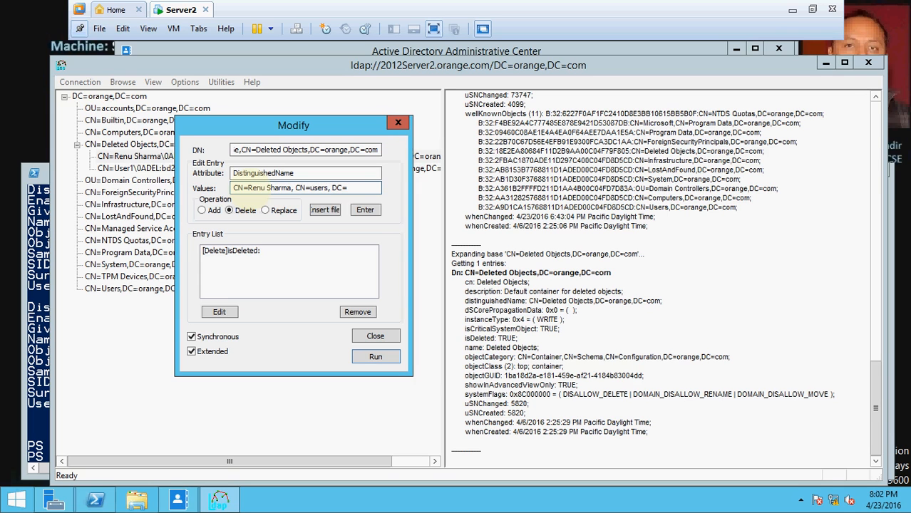
{"action": "type", "text": "orange, DC=com"}
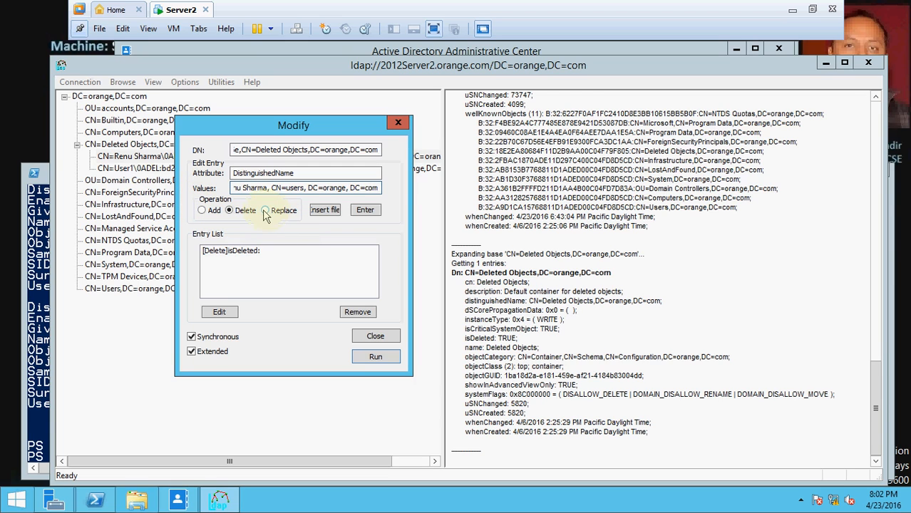
{"action": "left_click", "coordinate": [265, 211]}
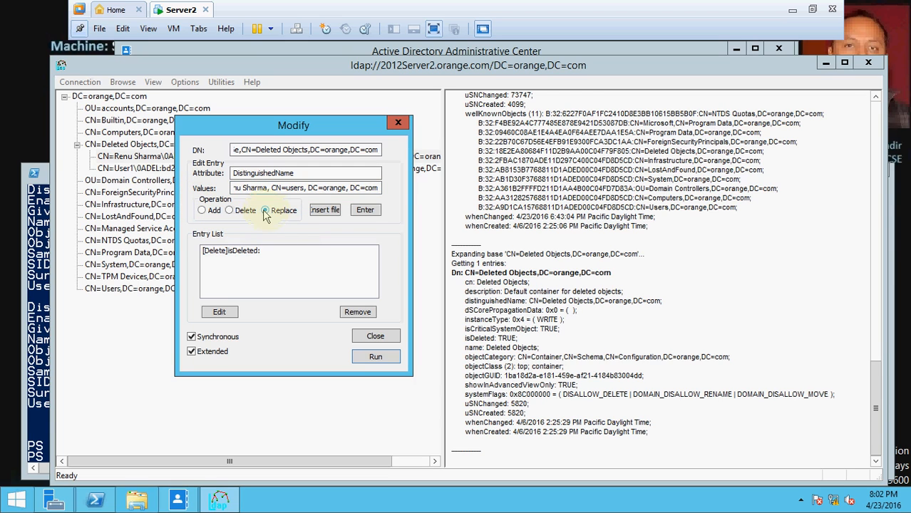
{"action": "left_click", "coordinate": [365, 211]}
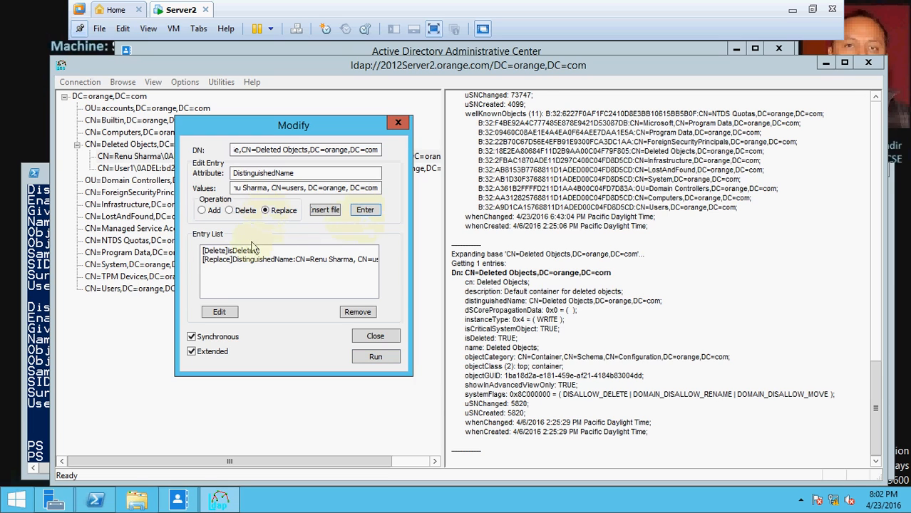
{"action": "left_click", "coordinate": [220, 261]}
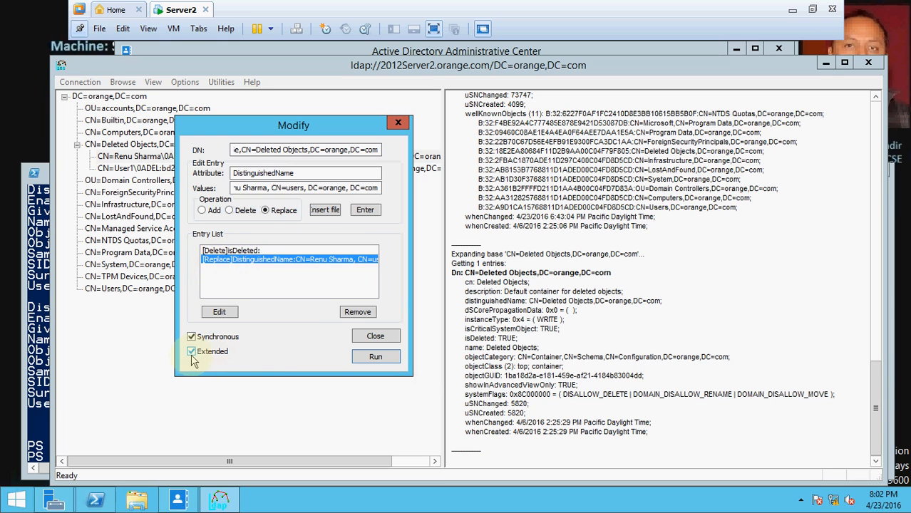
- Run the queued modifications, close the Modify dialog, and return to PowerShell
{"action": "left_click", "coordinate": [368, 357]}
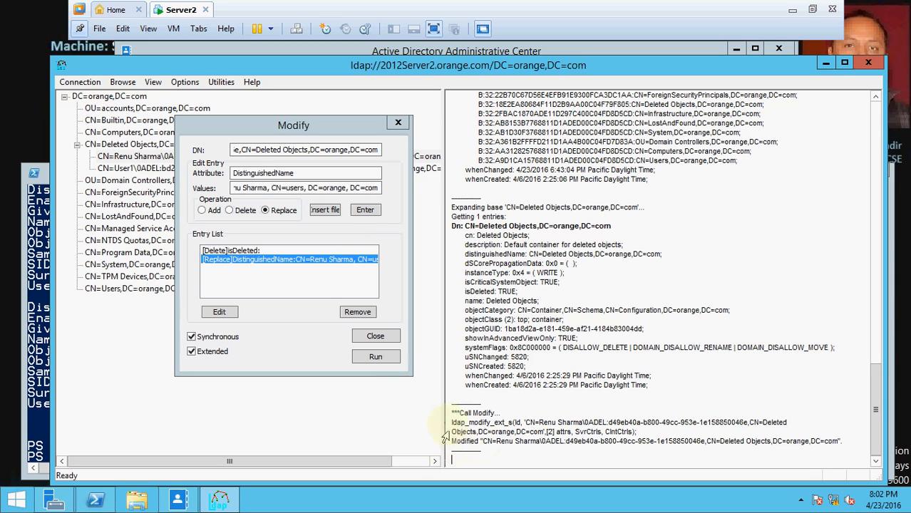
{"action": "left_click", "coordinate": [376, 336]}
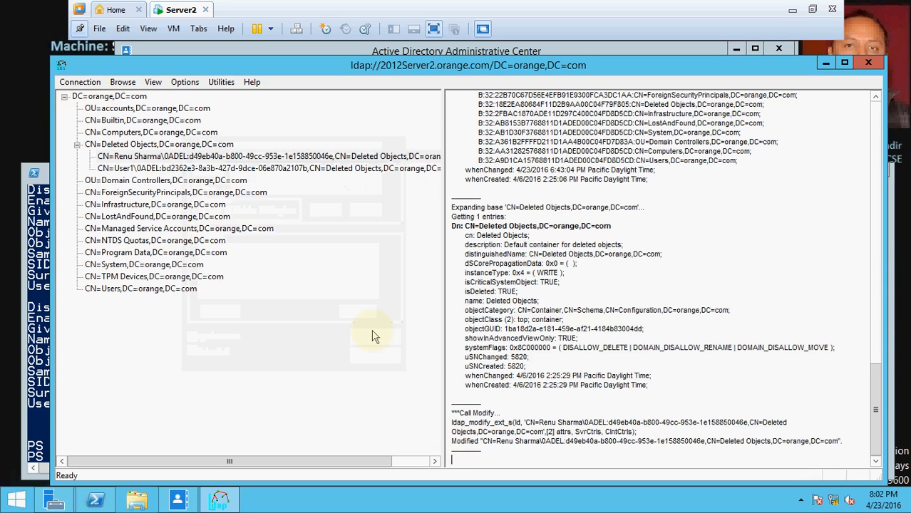
{"action": "left_click", "coordinate": [42, 312]}
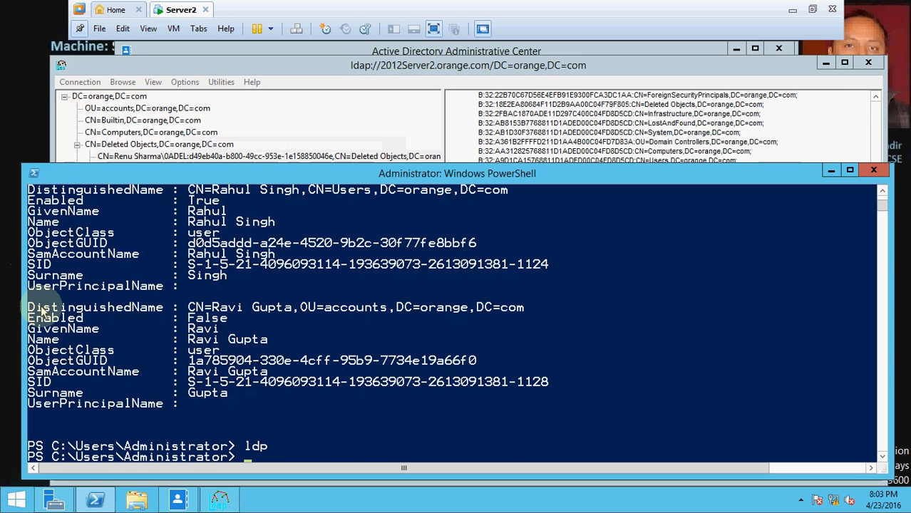
- Re-run the r* Get-ADUser query and highlight the restored user's name
{"action": "type", "text": "ldp"}
{"action": "key", "text": "Up"}
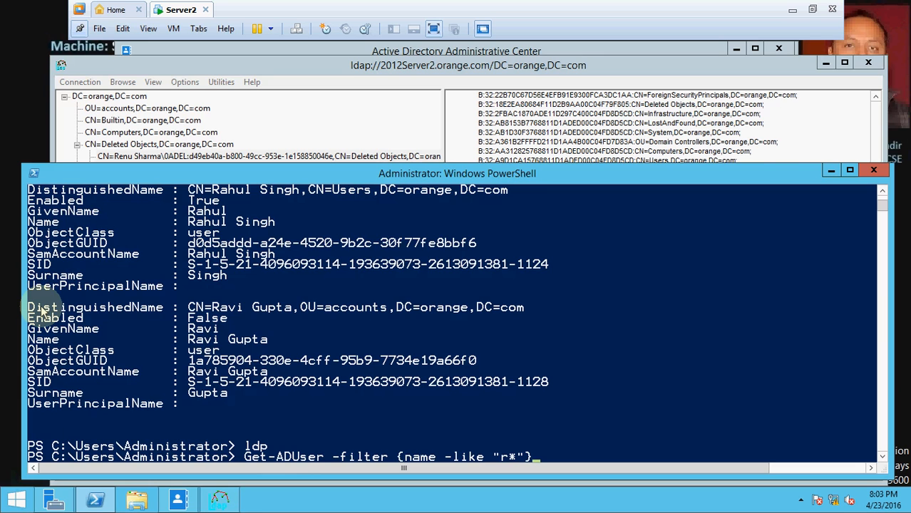
{"action": "key", "text": "Return"}
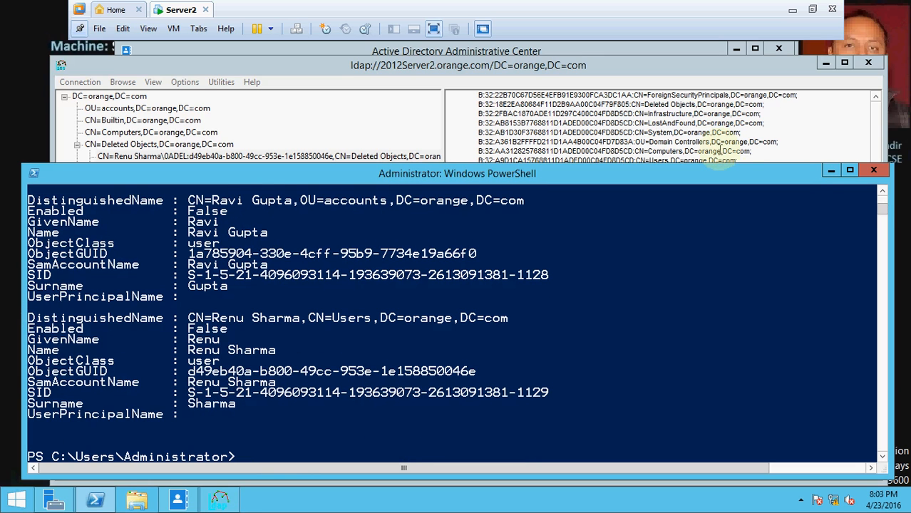
{"action": "left_click", "coordinate": [882, 191]}
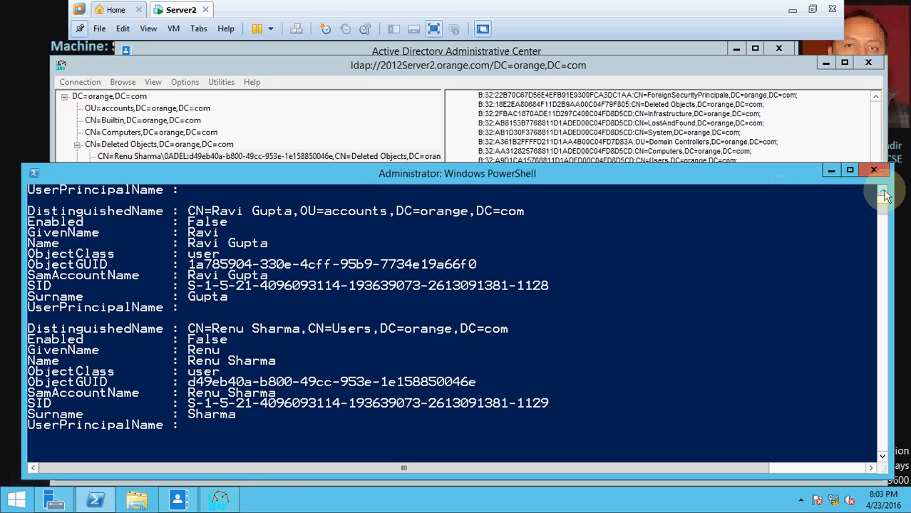
{"action": "left_click", "coordinate": [189, 361]}
{"action": "left_click_drag", "start_coordinate": [190, 361], "coordinate": [274, 367]}
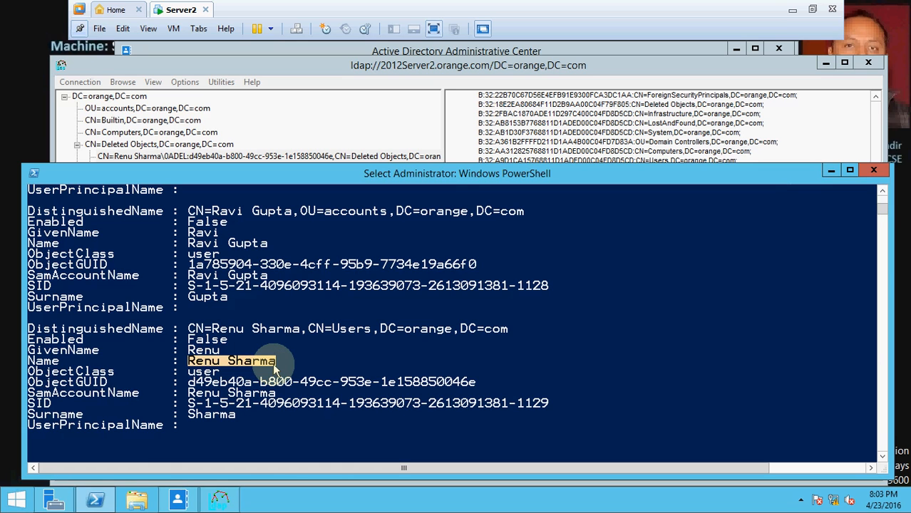
- Minimize the VMware window and switch to the LDP tool slide
{"action": "left_click", "coordinate": [792, 10]}
{"action": "key", "text": "alt+Tab"}
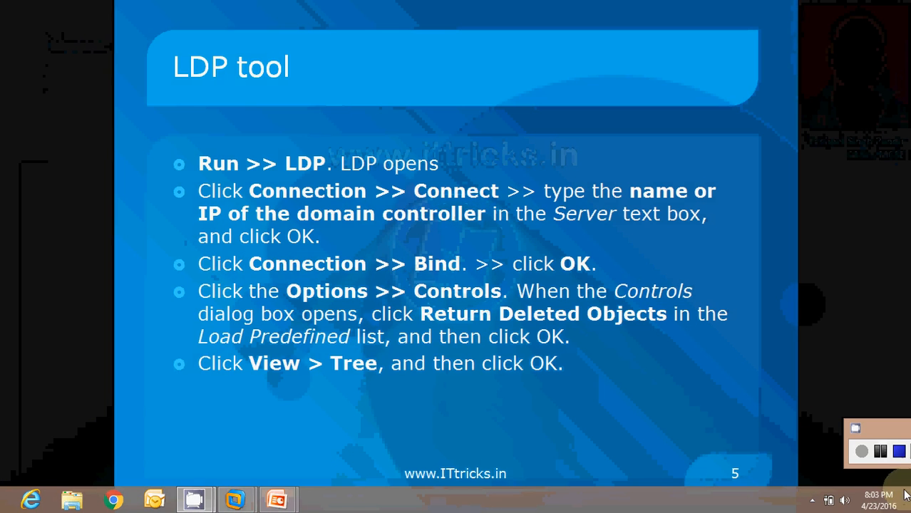
{"action": "mouse_move", "coordinate": [905, 458]}
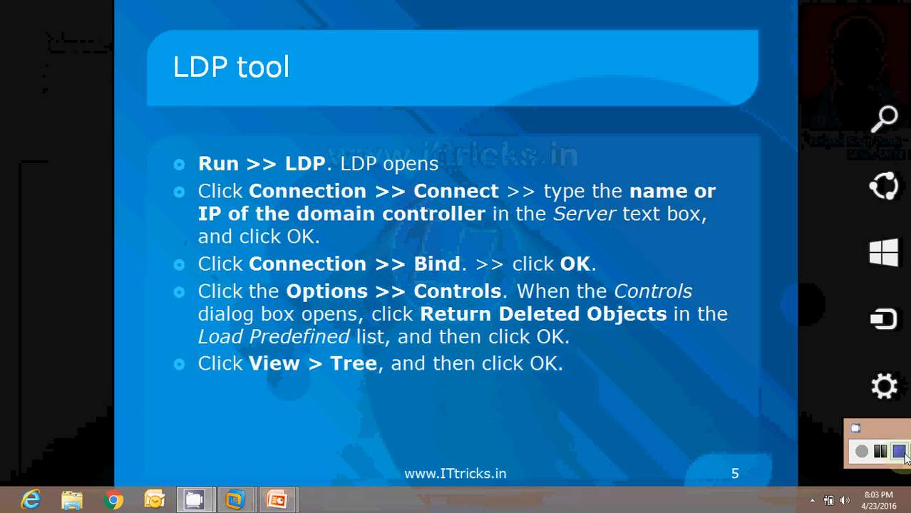